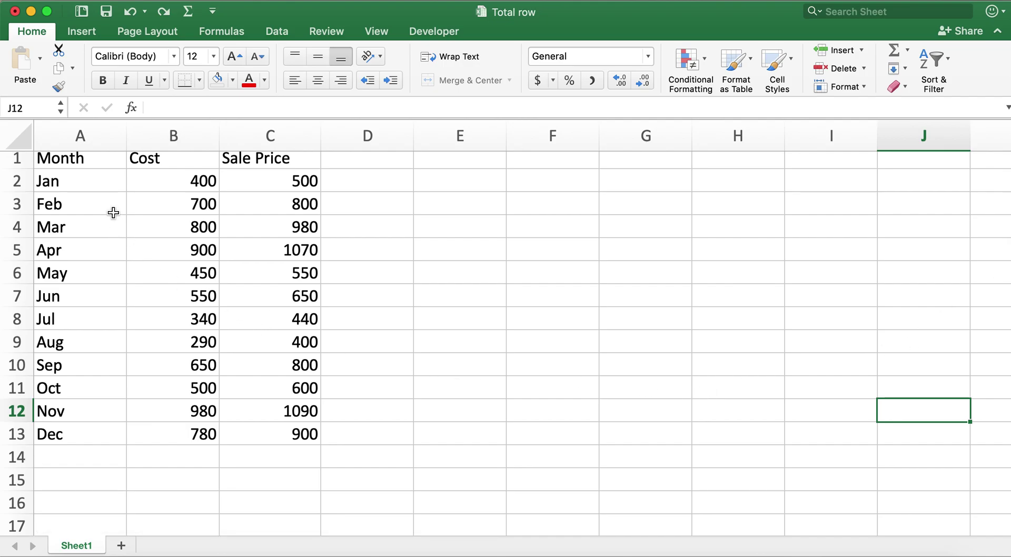
- Create a table with headers from the selected range A1:C13
click(69, 157)
drag(69, 157, 266, 431)
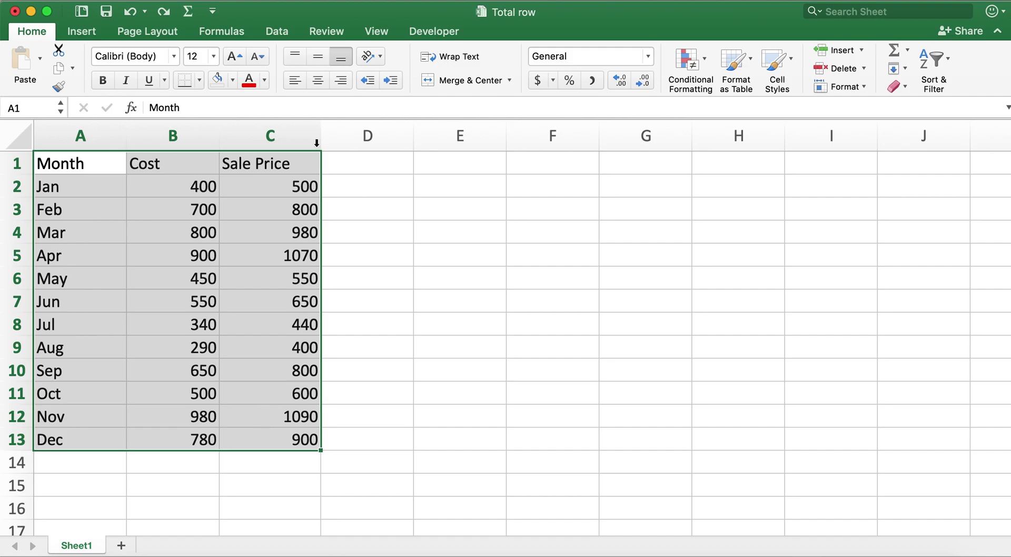
click(83, 30)
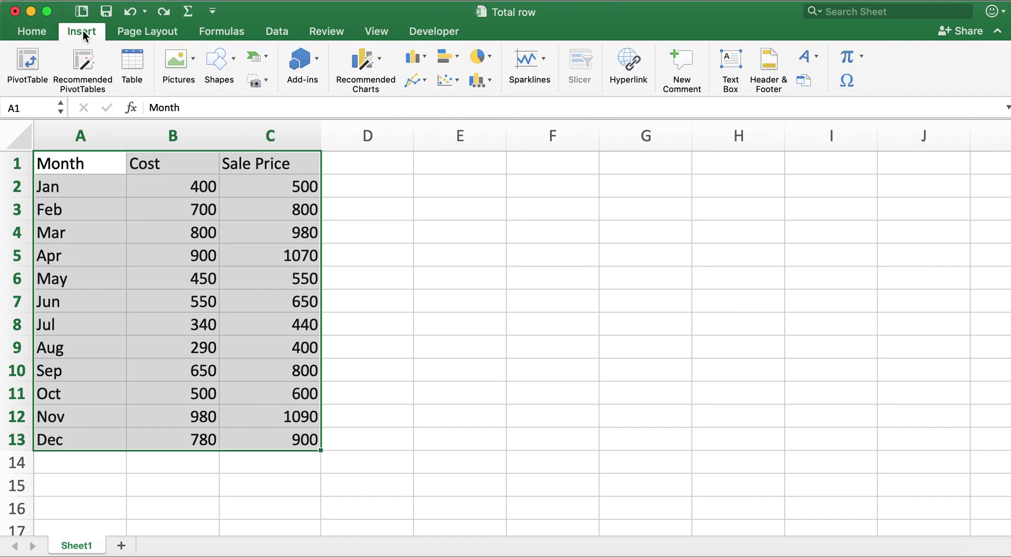
click(134, 64)
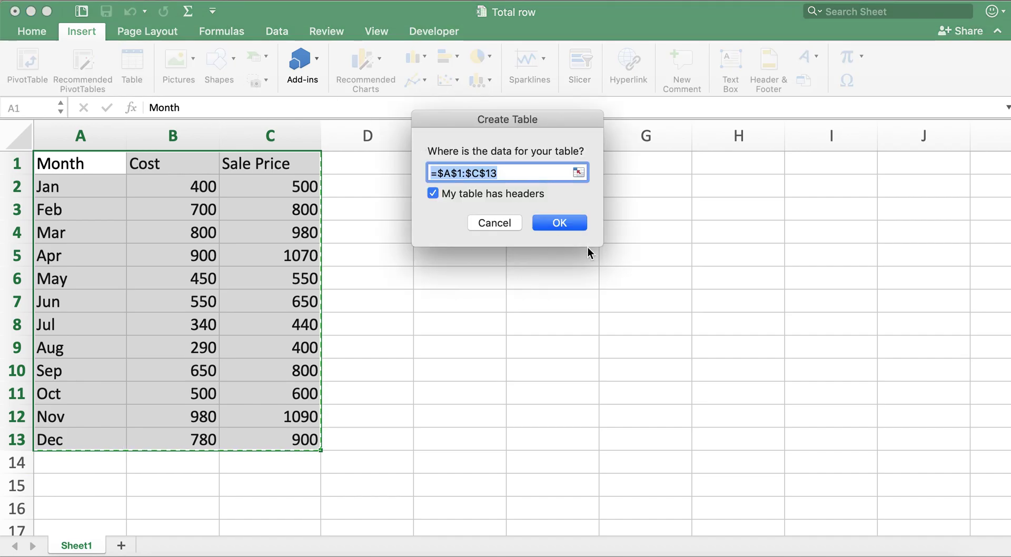
click(578, 225)
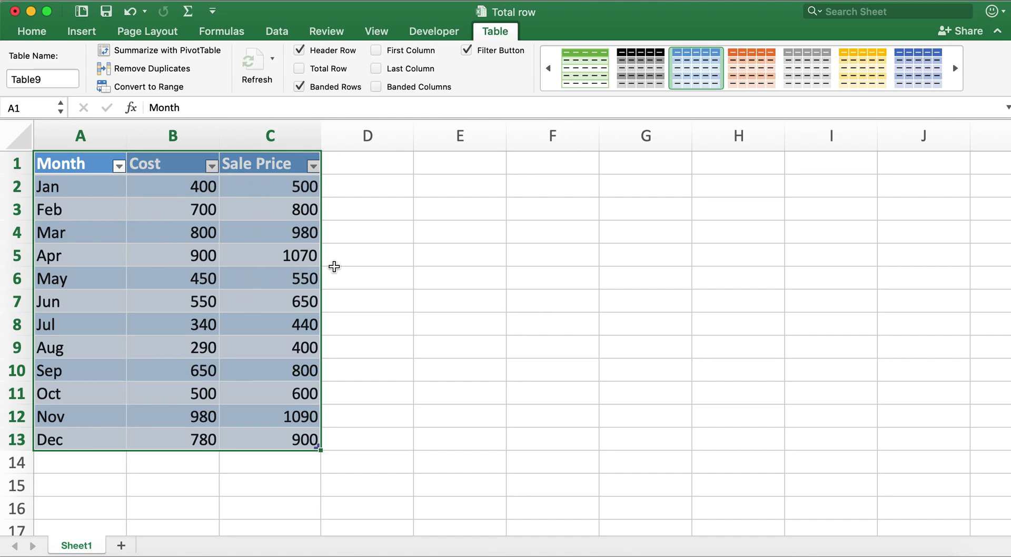
- Undo the table creation on the monthly cost and sale price data
click(408, 267)
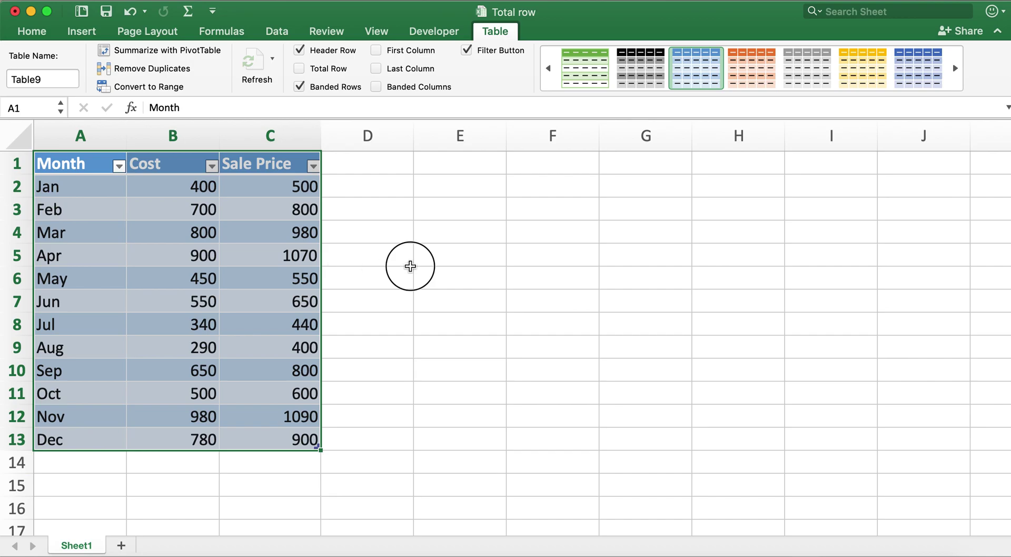
key(super+z)
click(431, 255)
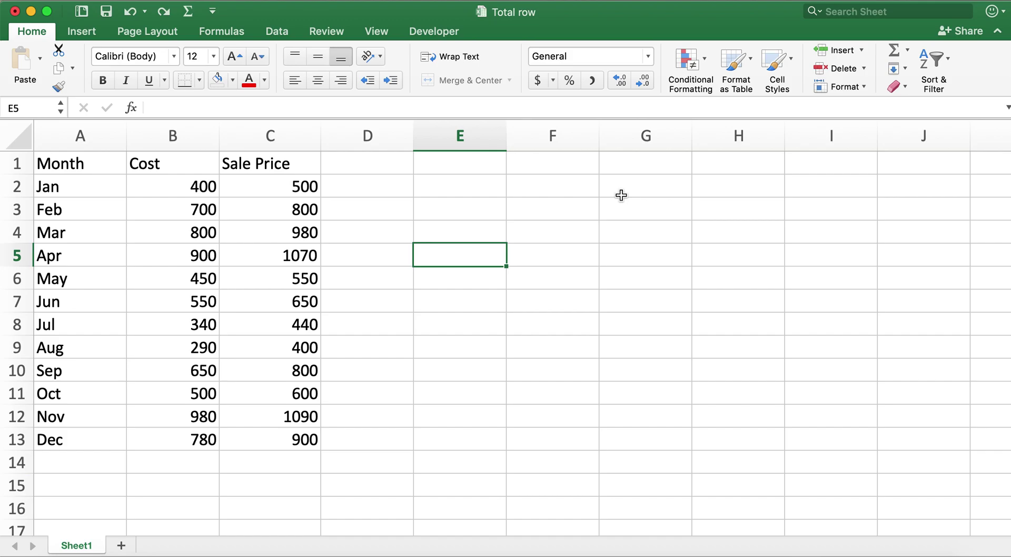
- Copy the "Shortcut to create table" note in cells L3:M5
click(437, 203)
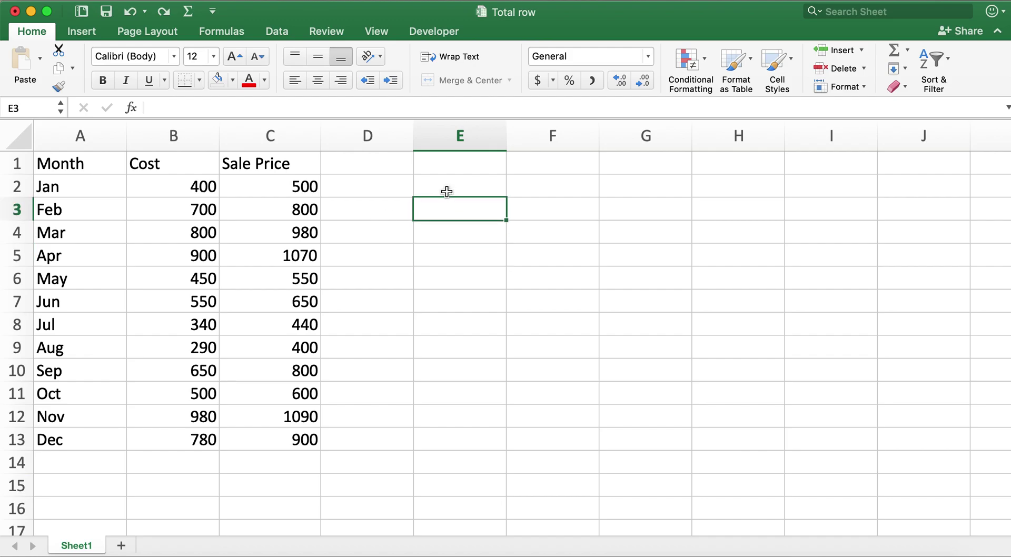
key(Right)
key(Right)
key(Right)
key(Right)
key(Right)
key(Right)
key(Right)
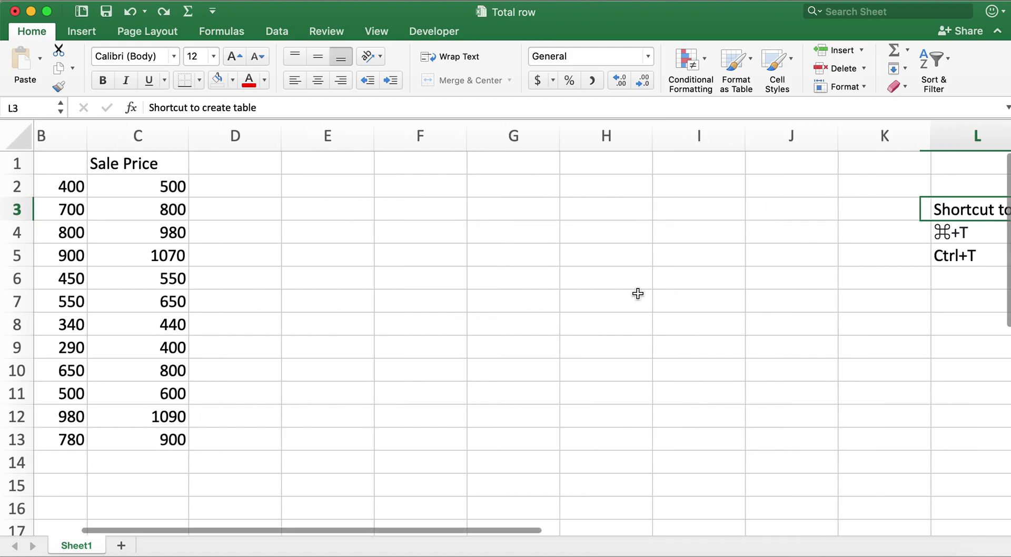
key(Left)
key(Right)
key(Right)
key(Left)
key(shift+Right)
key(shift+Down)
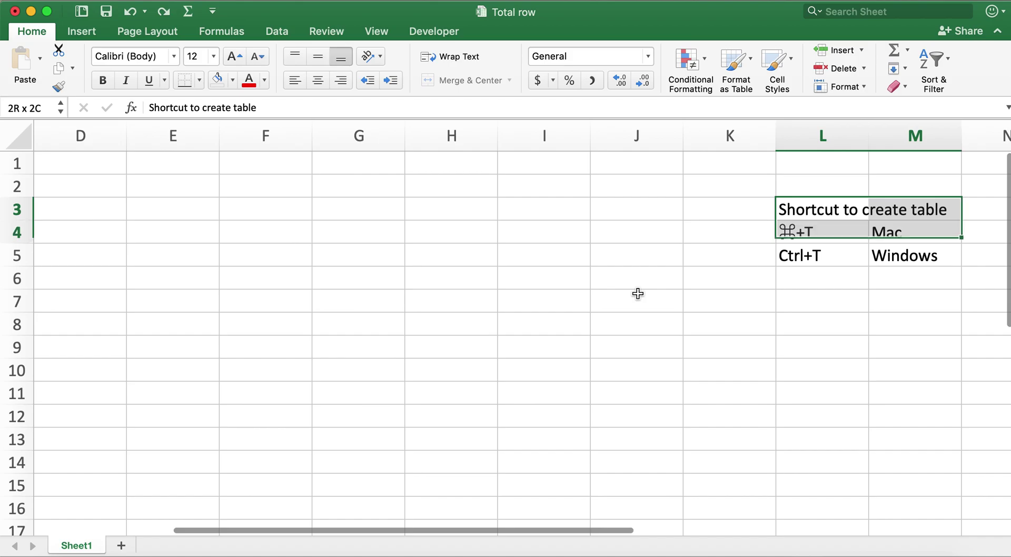
key(shift+Down)
key(super+c)
- Paste the copied shortcut note beside the monthly data, starting at cell E2
key(Left)
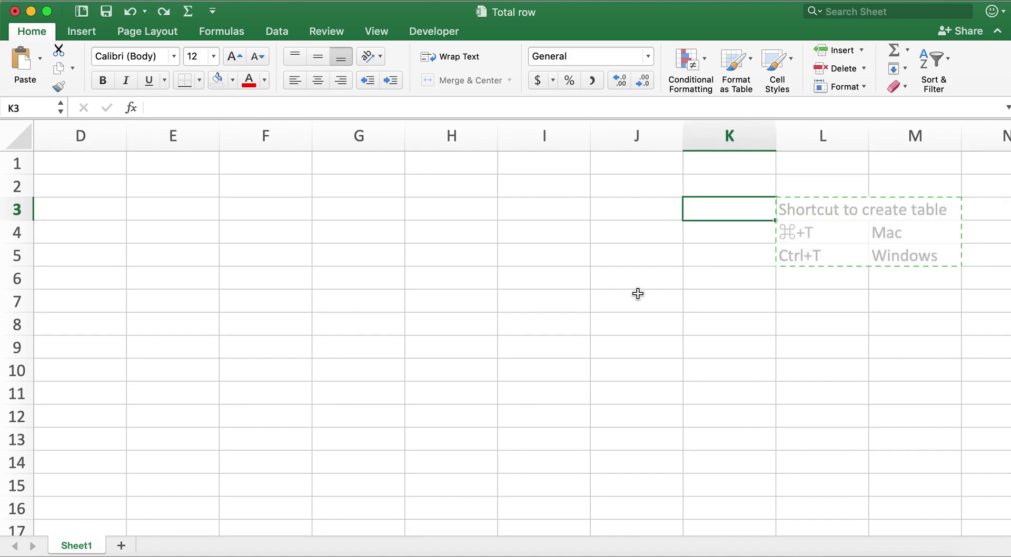
key(Left)
key(Left)
key(Left)
key(Left)
key(Left)
key(Left)
key(Left)
key(Left)
key(Left)
key(Left)
key(Right)
key(Right)
key(Right)
key(Right)
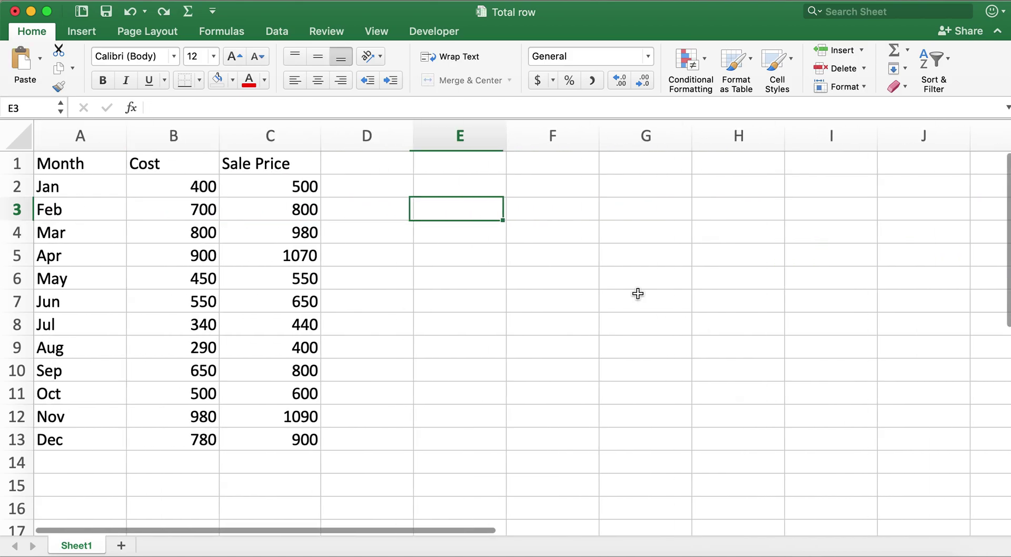
key(Up)
key(super+v)
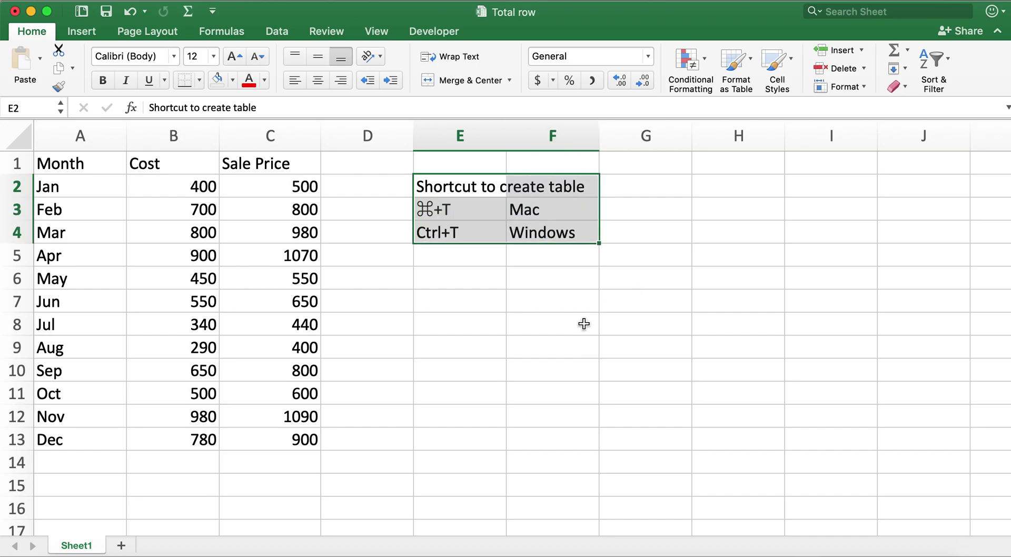
click(538, 308)
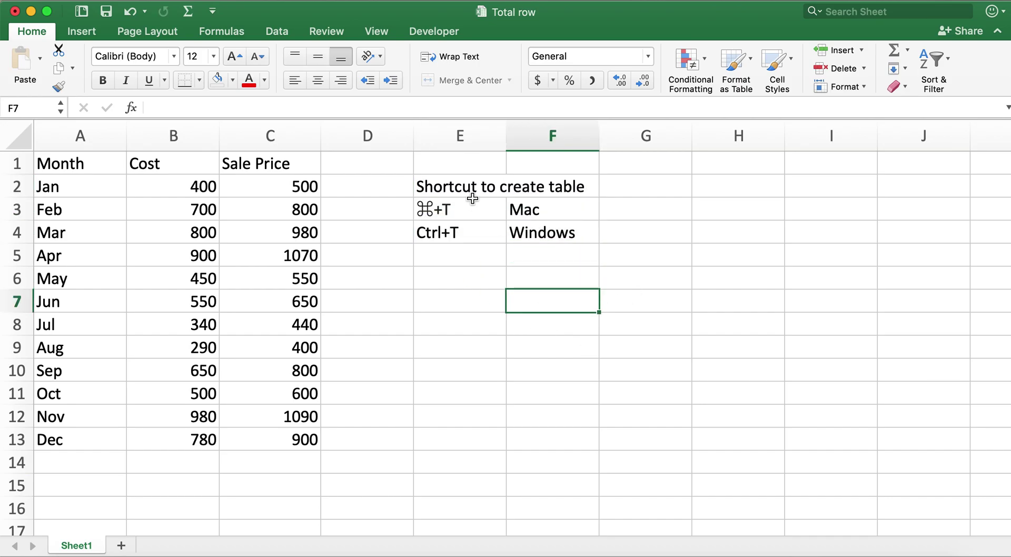
click(431, 211)
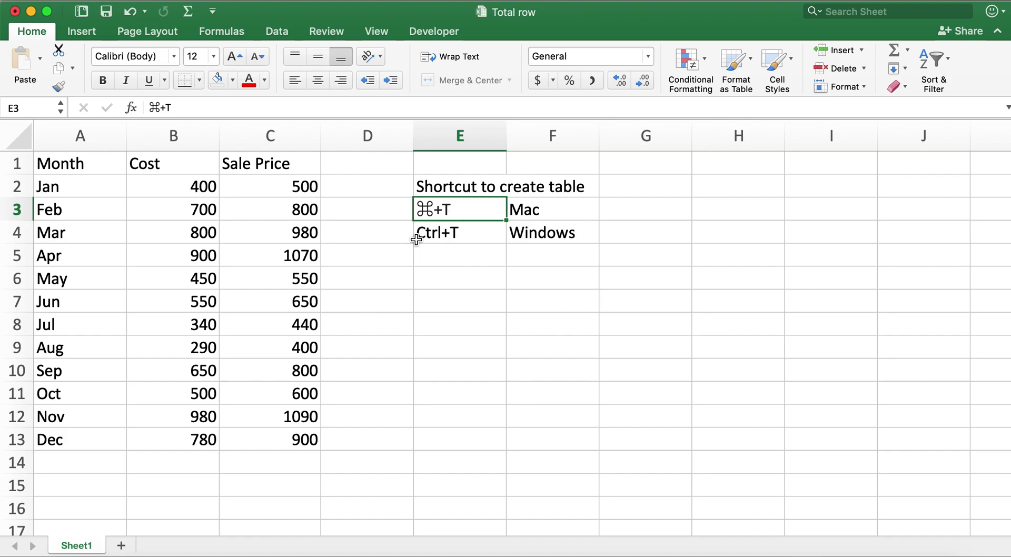
click(440, 279)
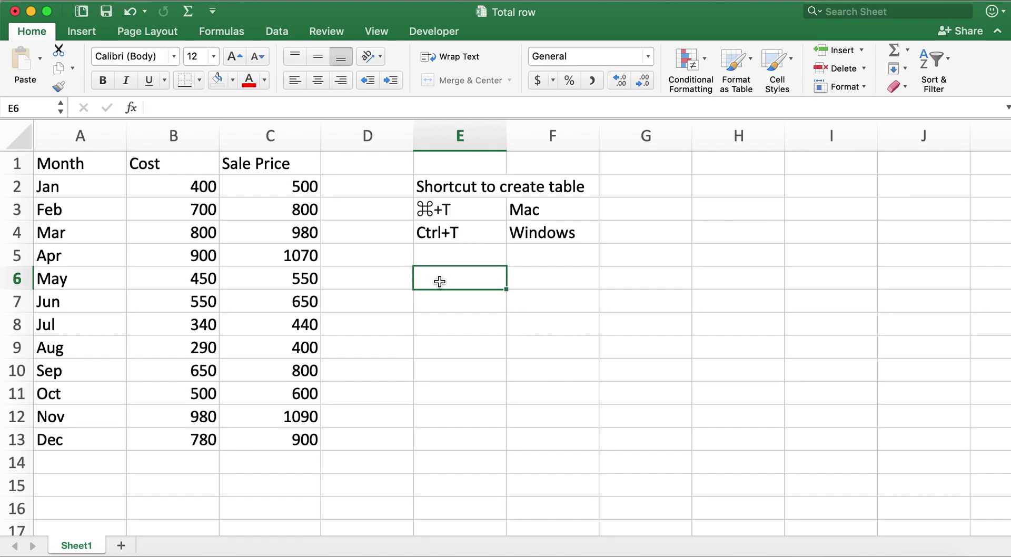
click(429, 234)
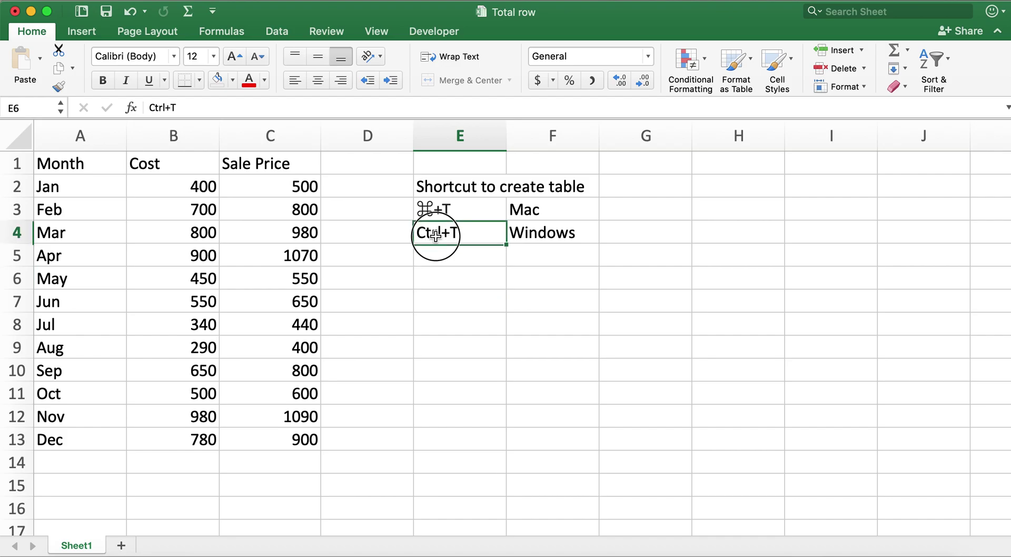
click(567, 321)
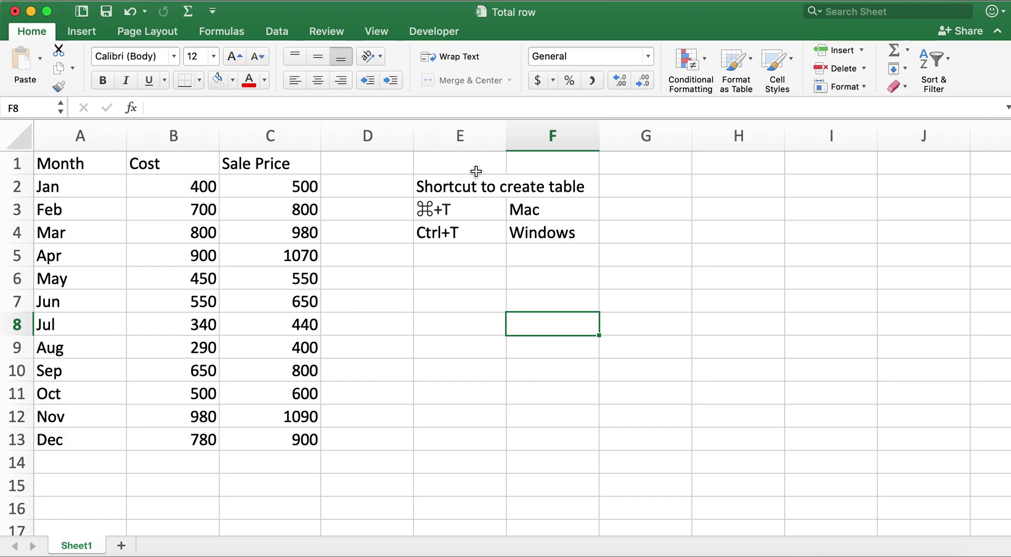
- Clear the pasted shortcut note from cells E2:F4
drag(477, 187, 583, 232)
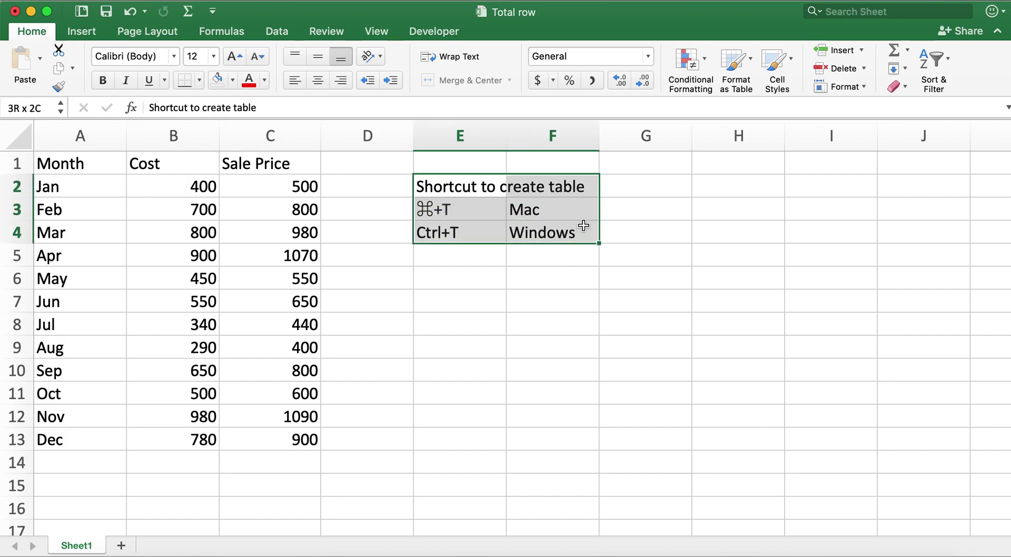
key(Delete)
click(451, 393)
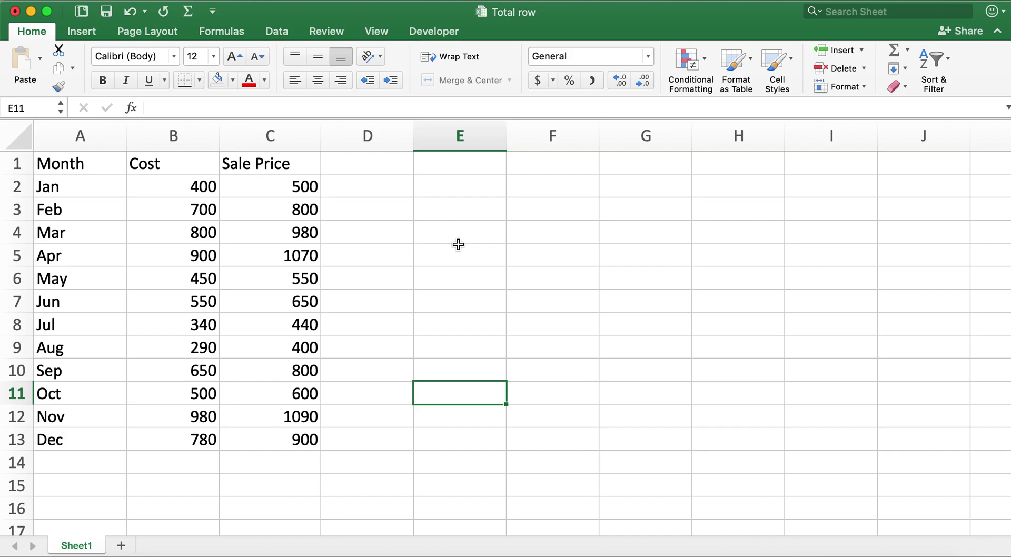
- Create a table without headers from the single empty cell E3
click(462, 207)
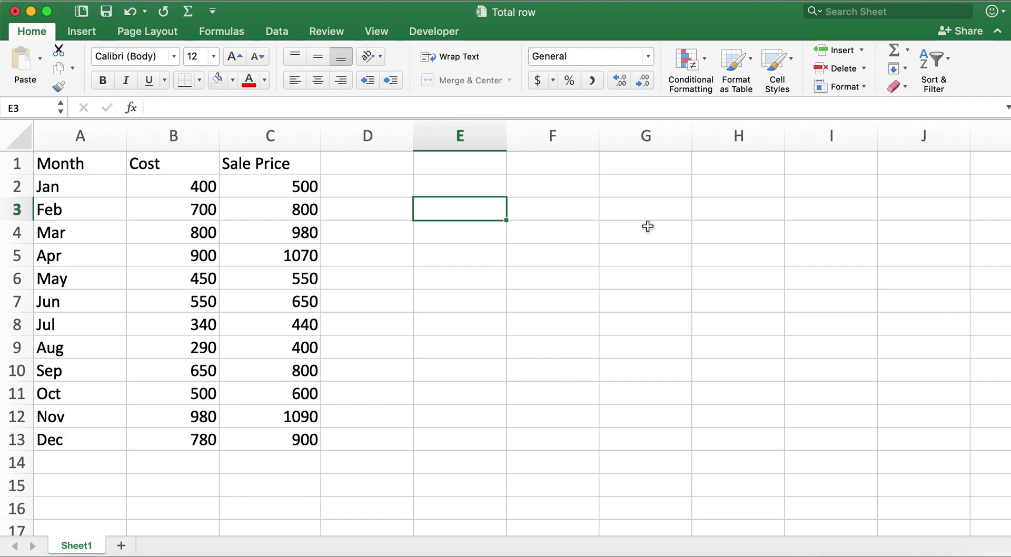
key(ctrl+t)
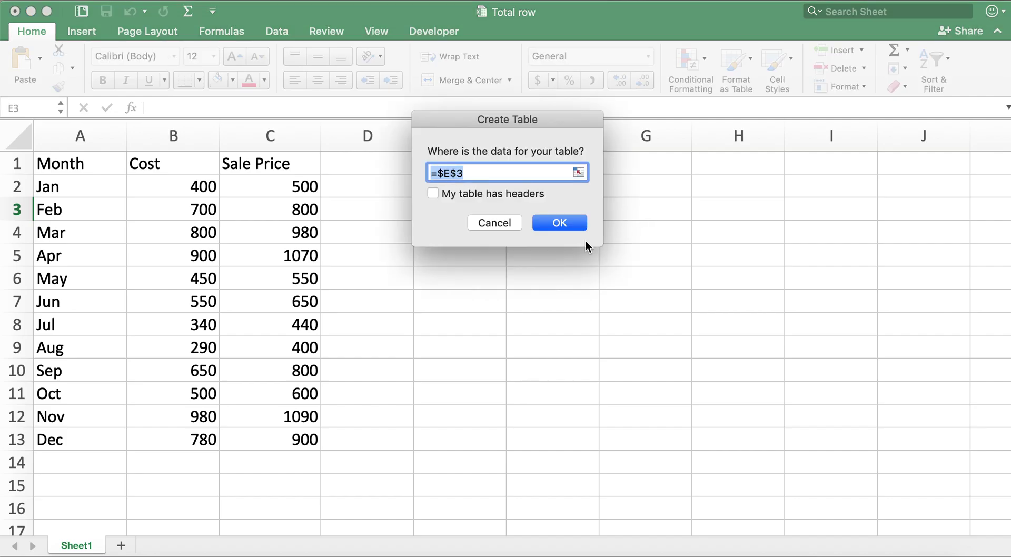
key(Return)
click(486, 290)
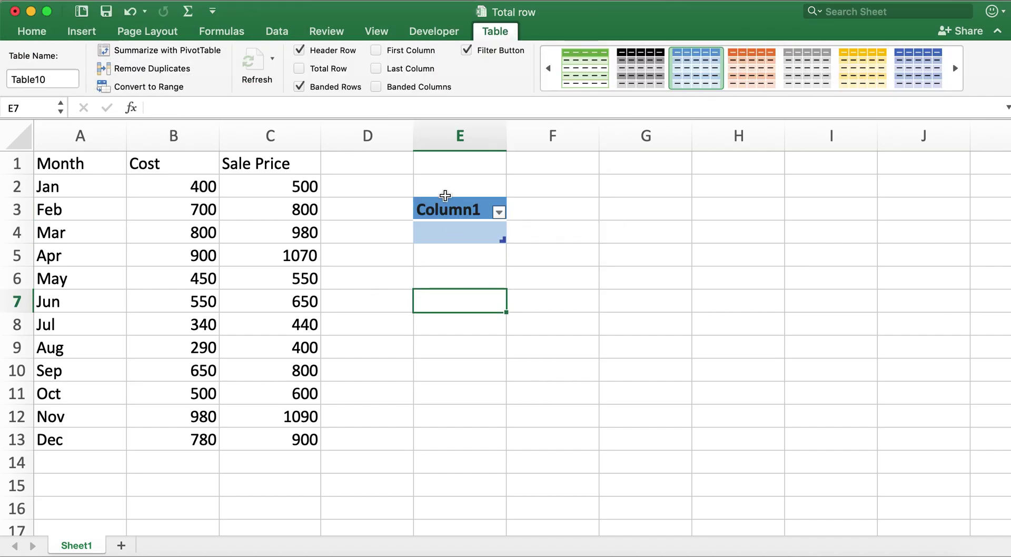
- Undo the creation of the small table at cell E3
click(521, 209)
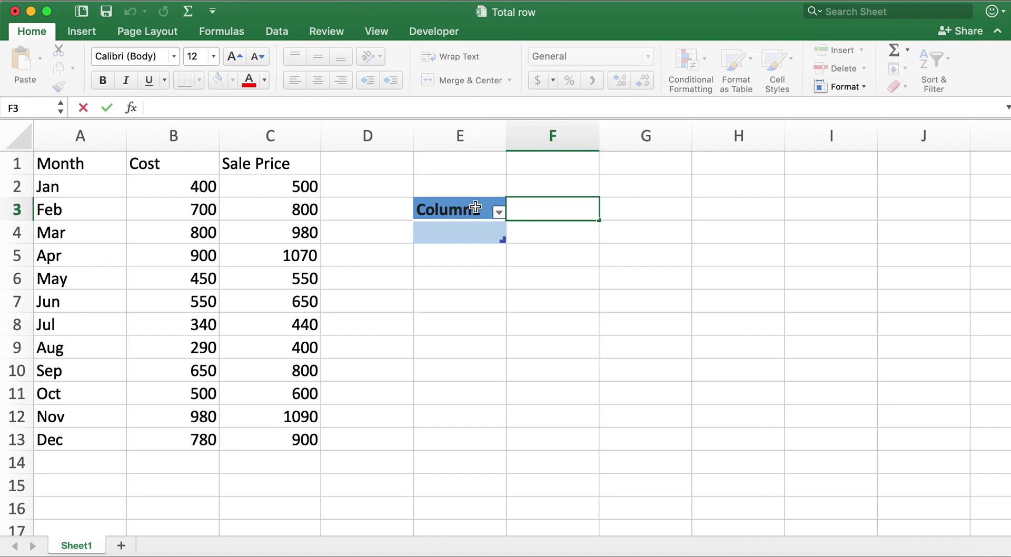
drag(413, 177, 471, 245)
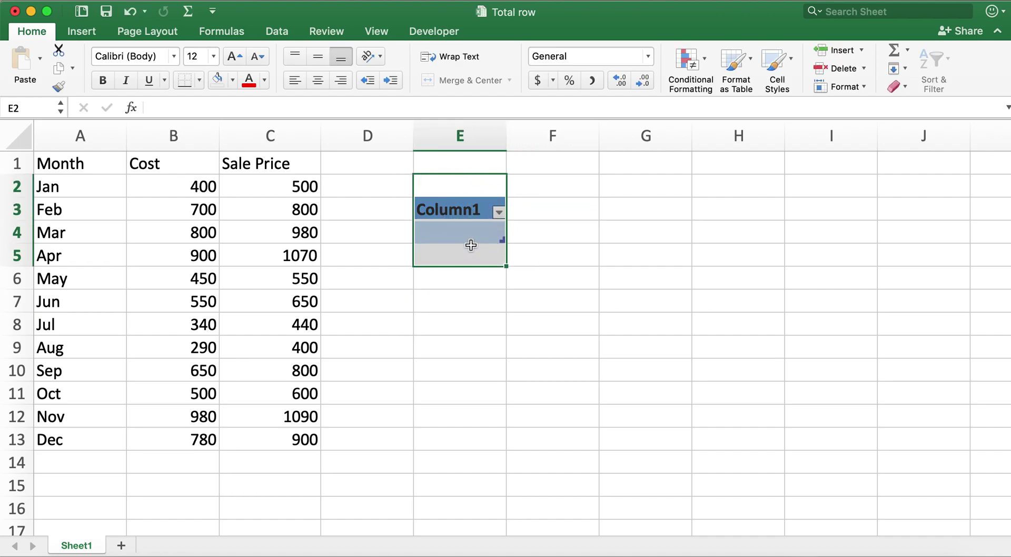
key(super+z)
key(super+z)
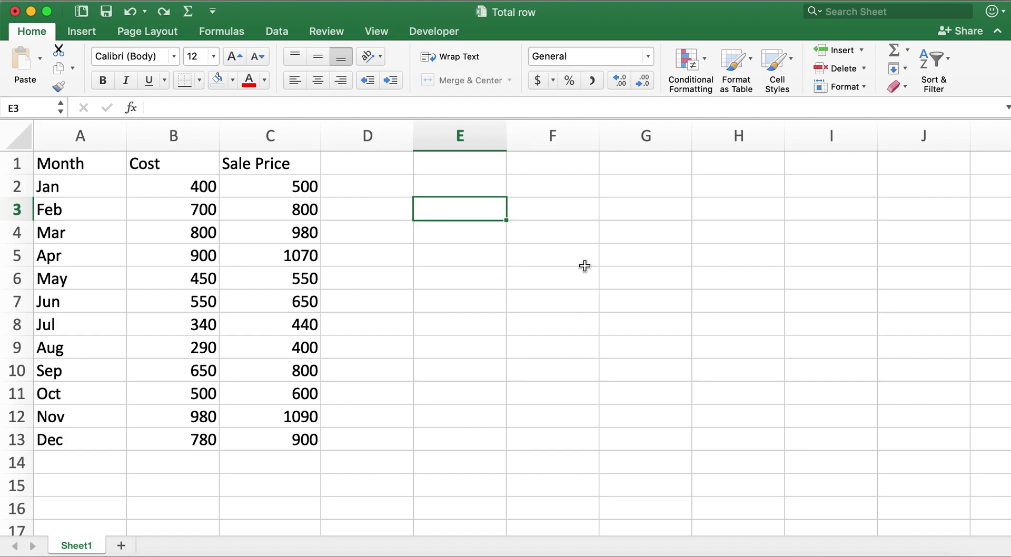
click(585, 267)
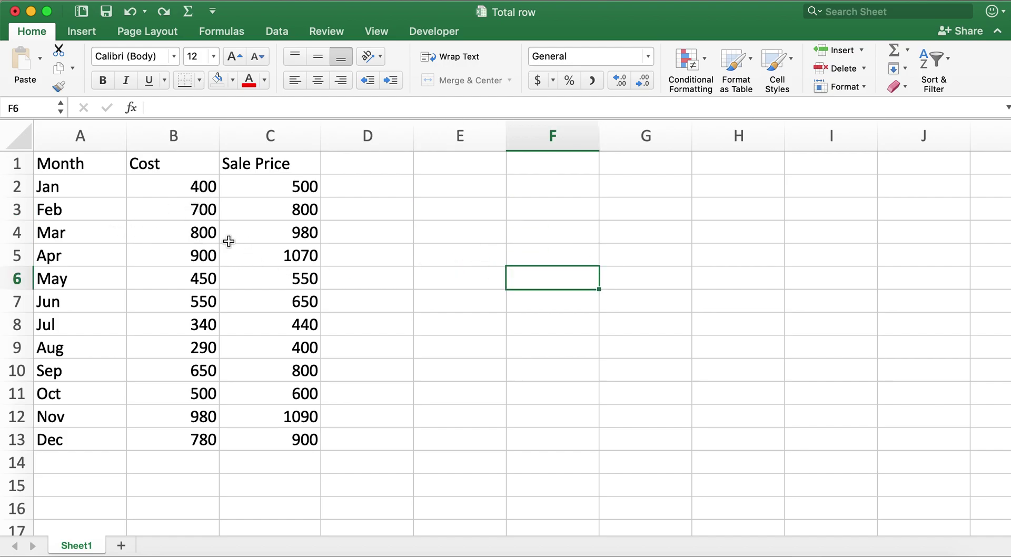
- Convert the Month, Cost and Sale Price data in A1:C13 into a table with headers, starting from a single data cell
click(263, 238)
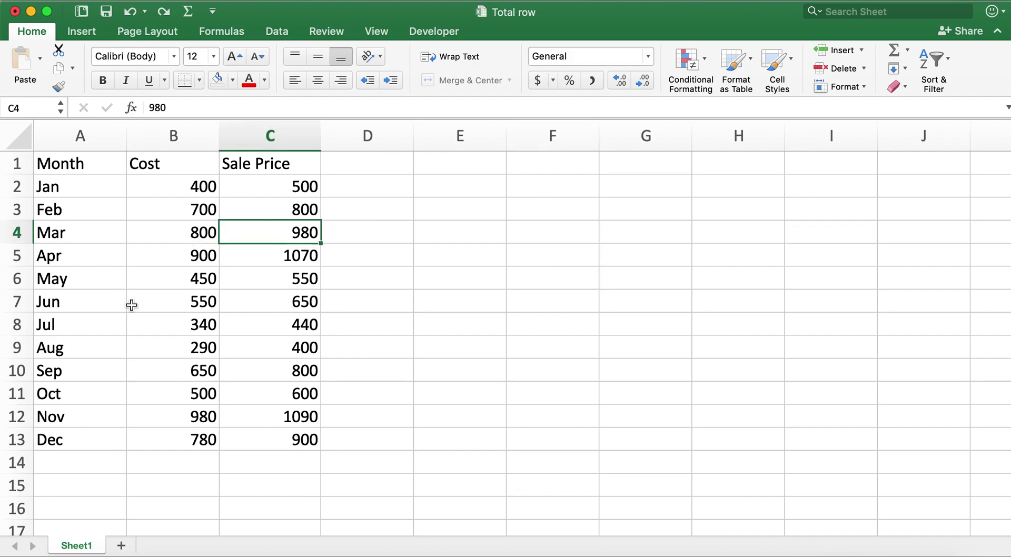
click(173, 262)
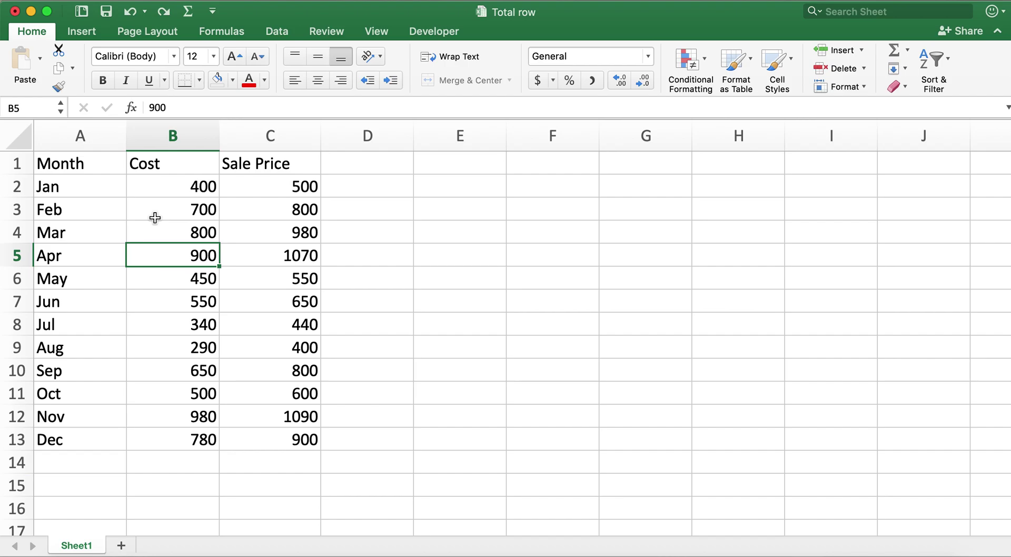
key(ctrl+t)
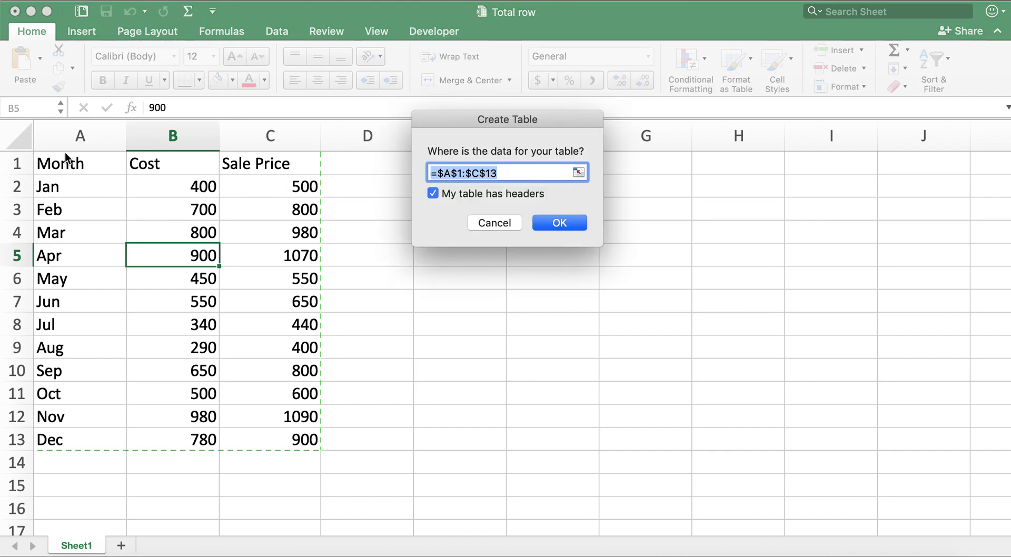
click(558, 223)
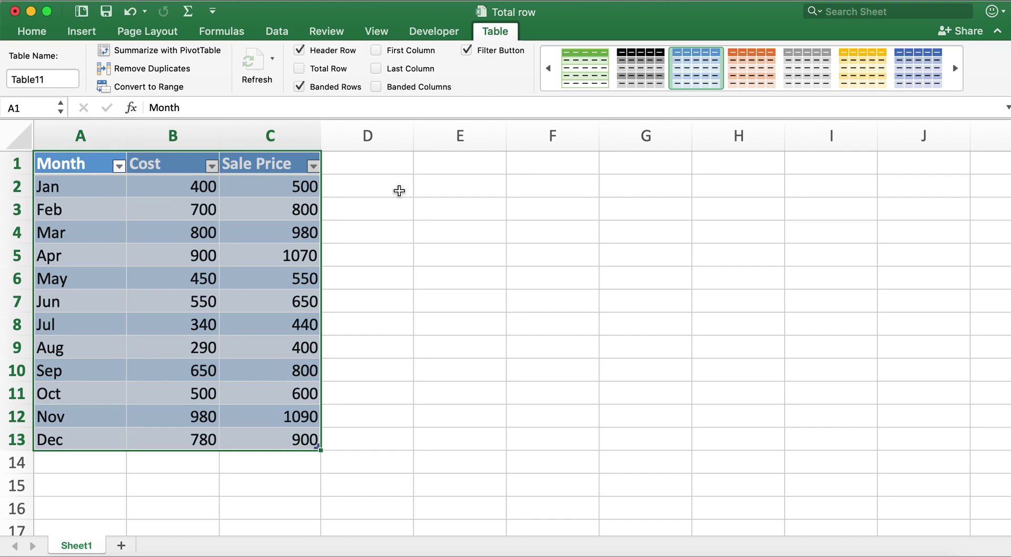
click(403, 199)
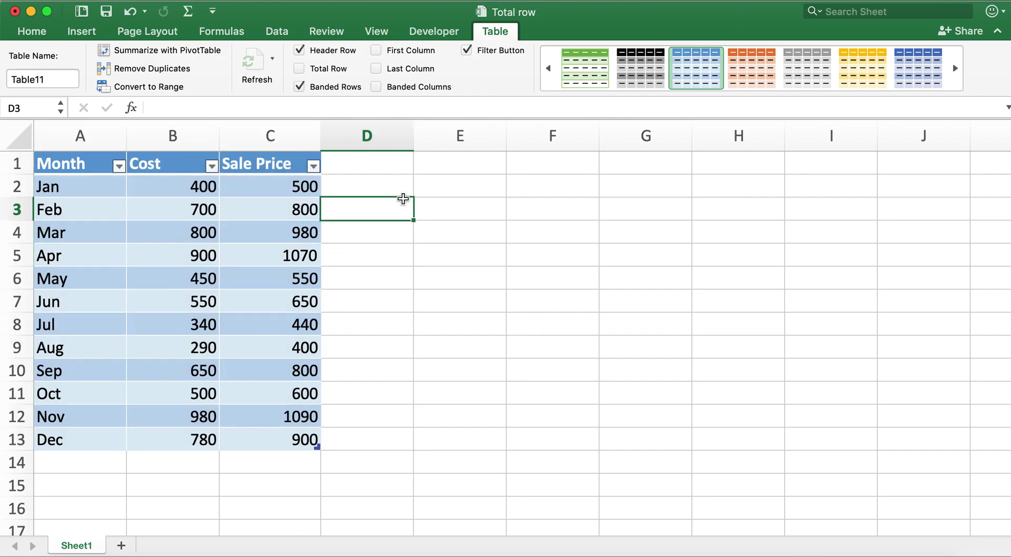
- Turn on the total row for the monthly cost and sale price table
click(257, 278)
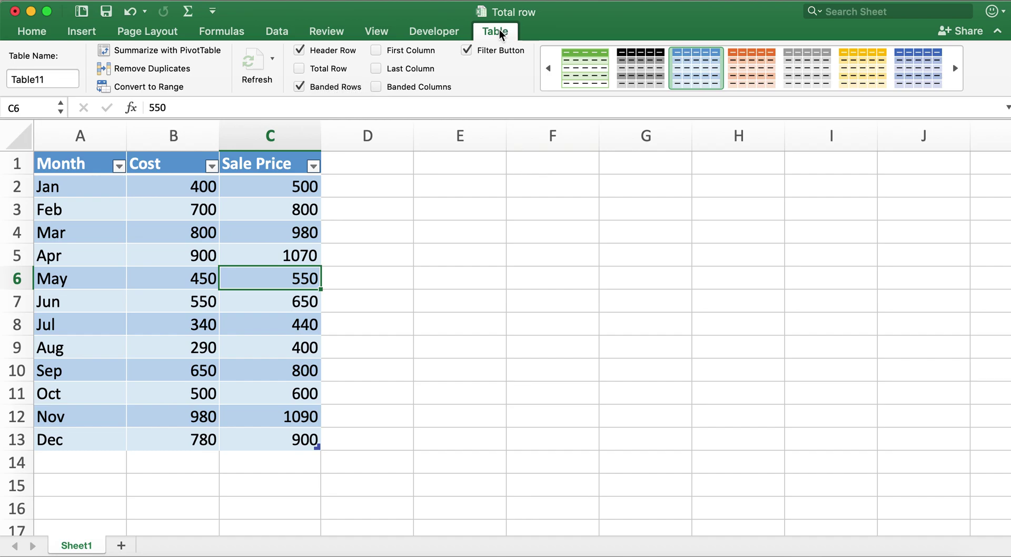
click(299, 69)
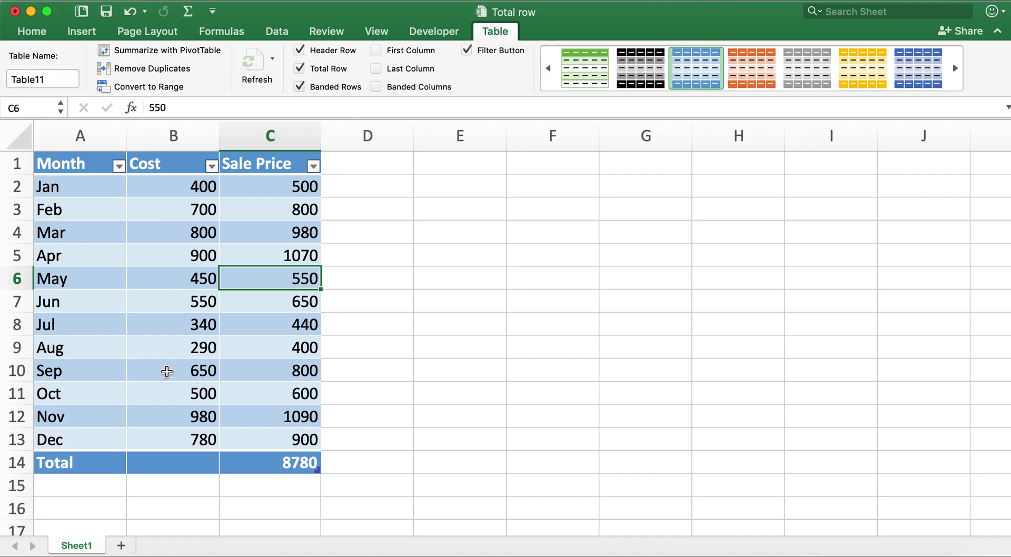
click(24, 463)
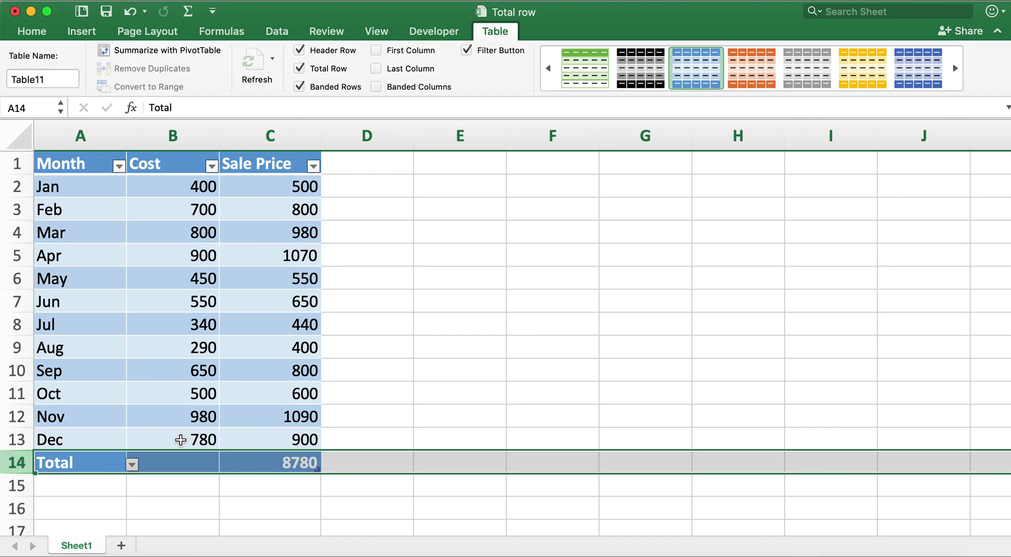
click(384, 370)
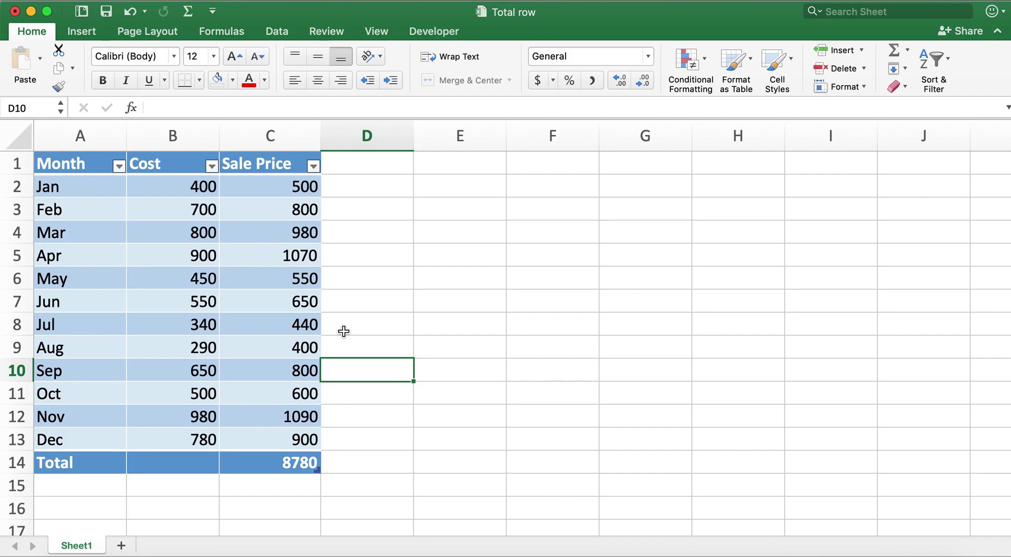
- Switch the total row function for the Sale Price column to Average
click(289, 464)
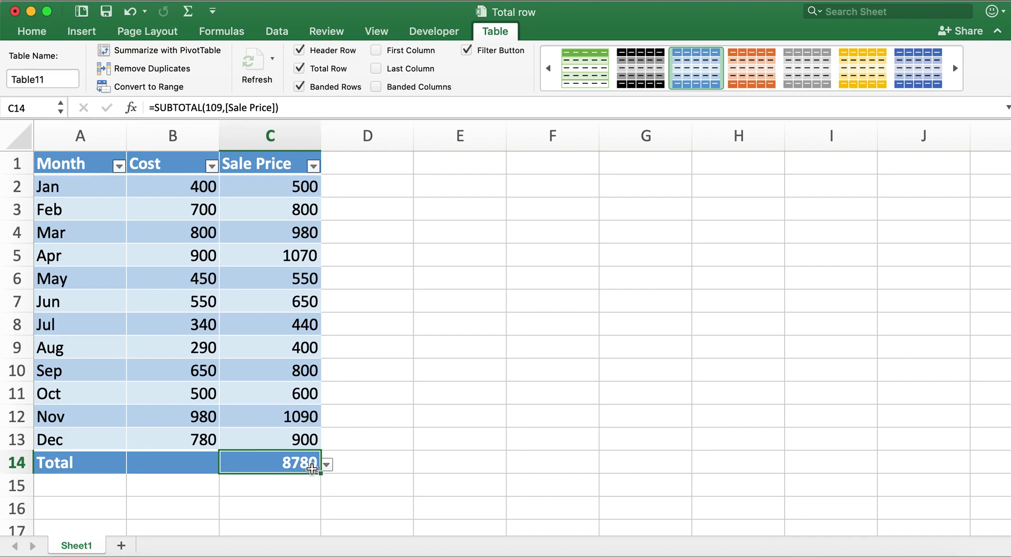
scroll(527, 438, down, 3)
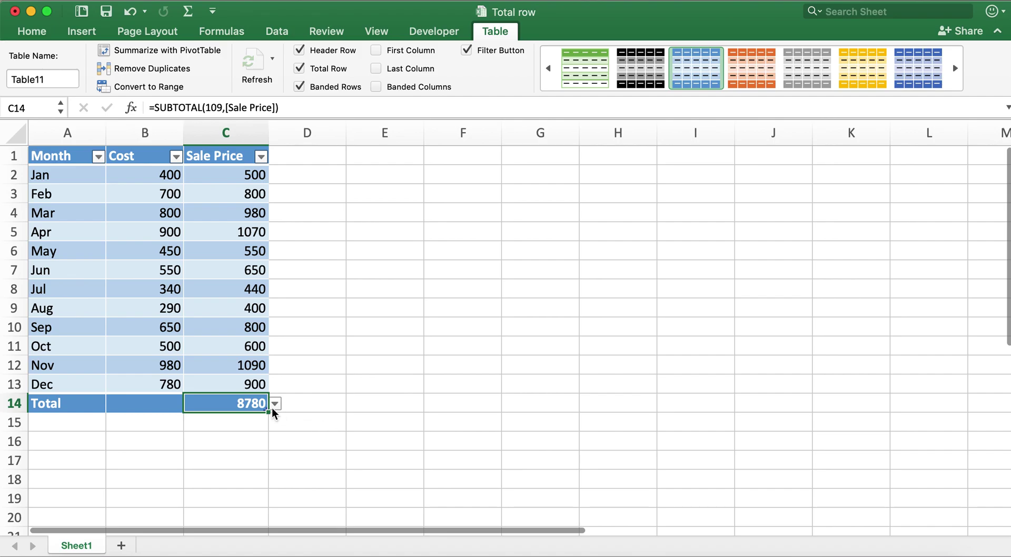
click(275, 404)
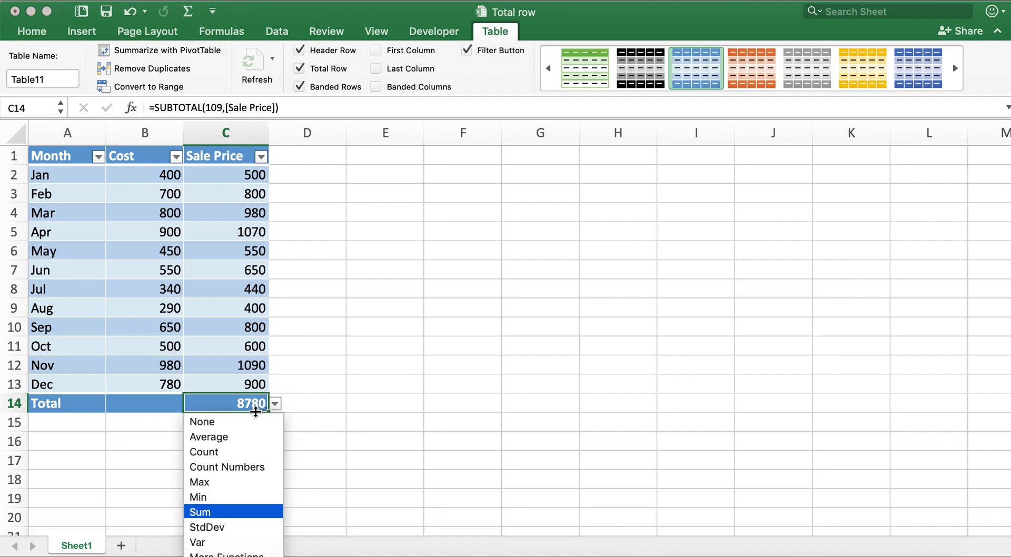
click(232, 438)
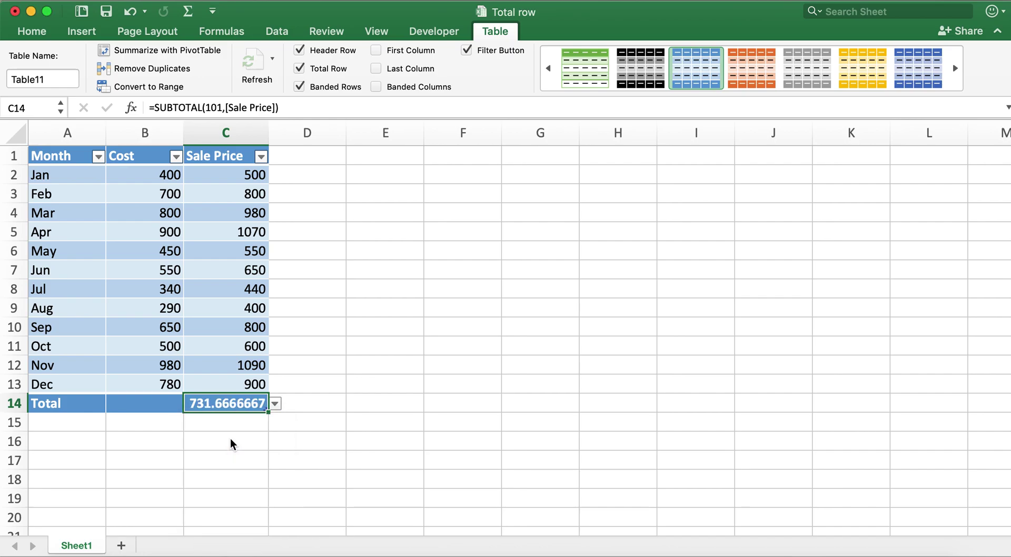
- Switch the Sale Price total to Count and highlight the monthly sale prices in C2:C13 that it covers
click(274, 404)
click(214, 453)
drag(255, 175, 255, 381)
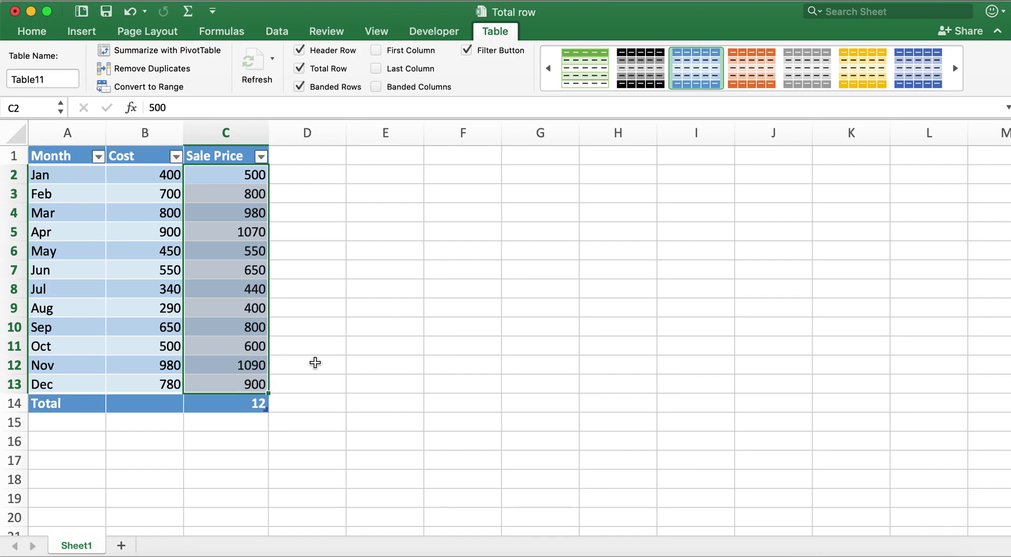
click(315, 362)
- Set the Sale Price total in C14 back to Sum
click(238, 404)
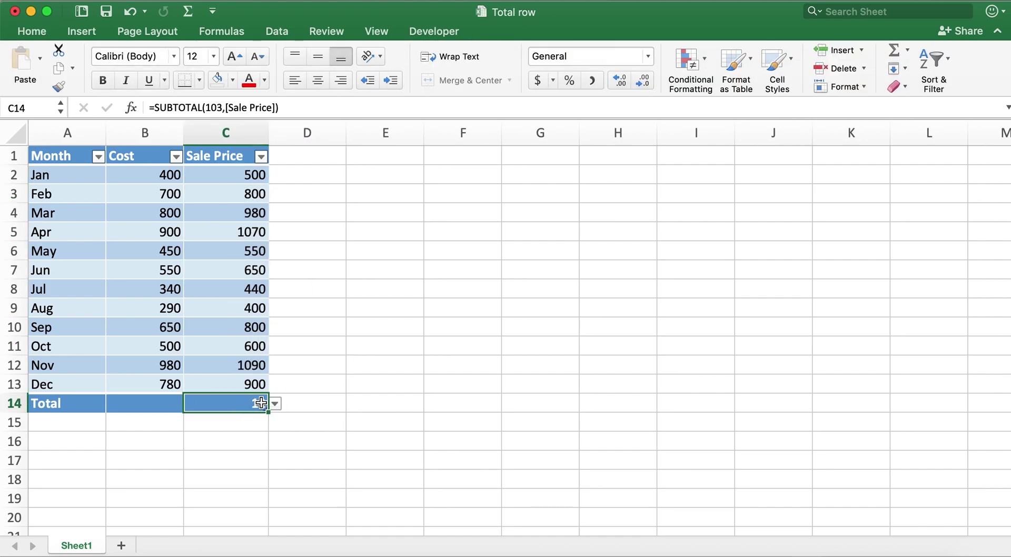
click(275, 404)
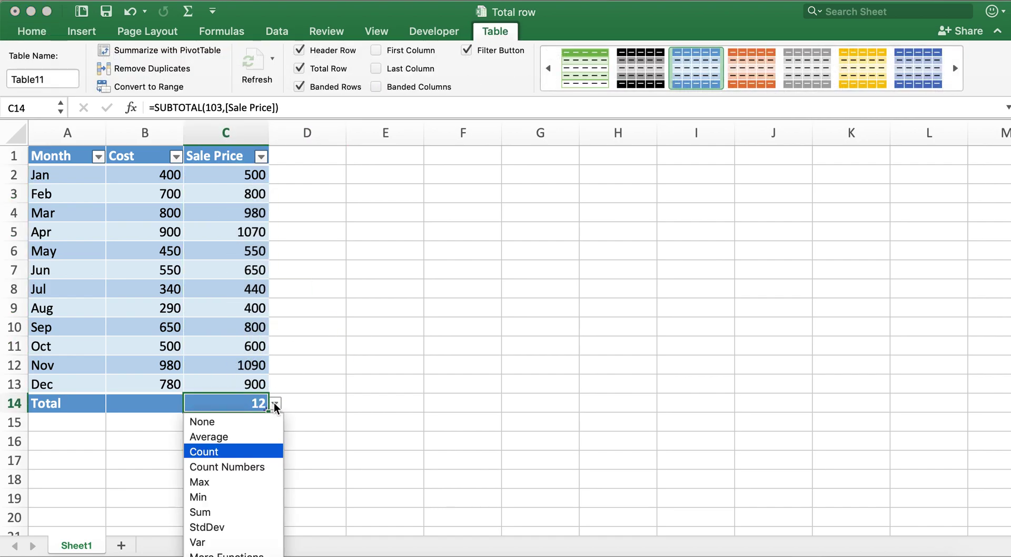
click(211, 512)
click(427, 307)
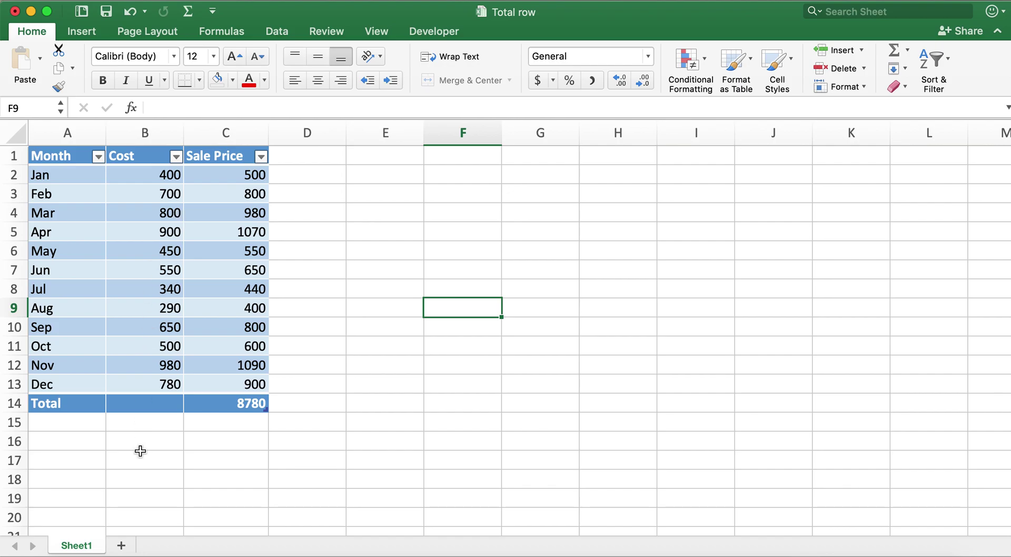
- Set the total row cell of the Cost column to Sum
click(163, 403)
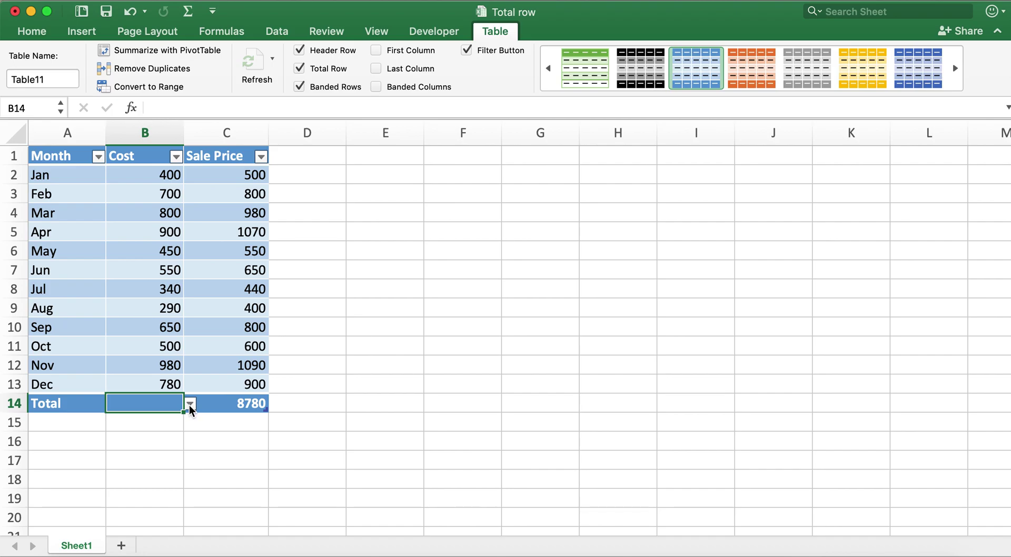
click(190, 404)
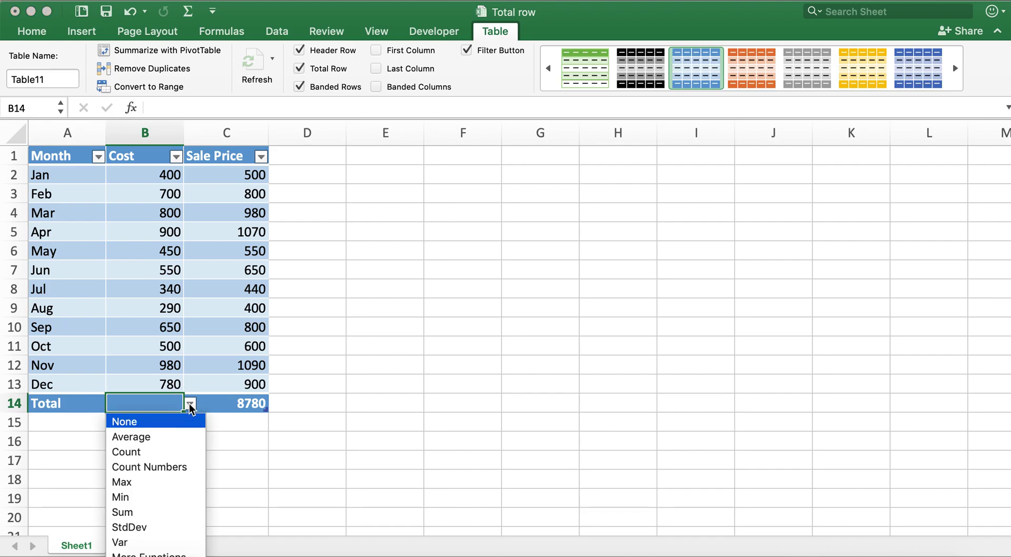
click(137, 513)
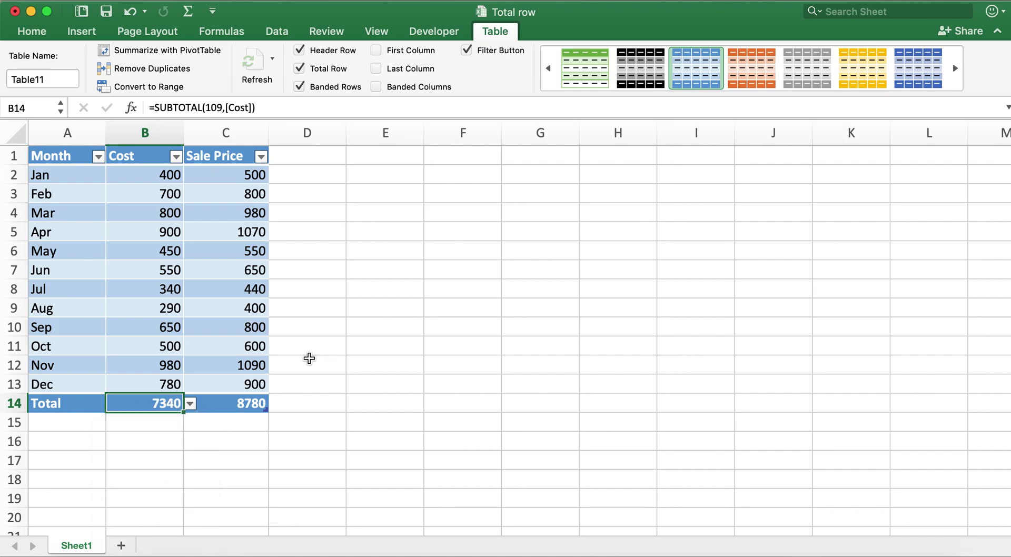
click(152, 133)
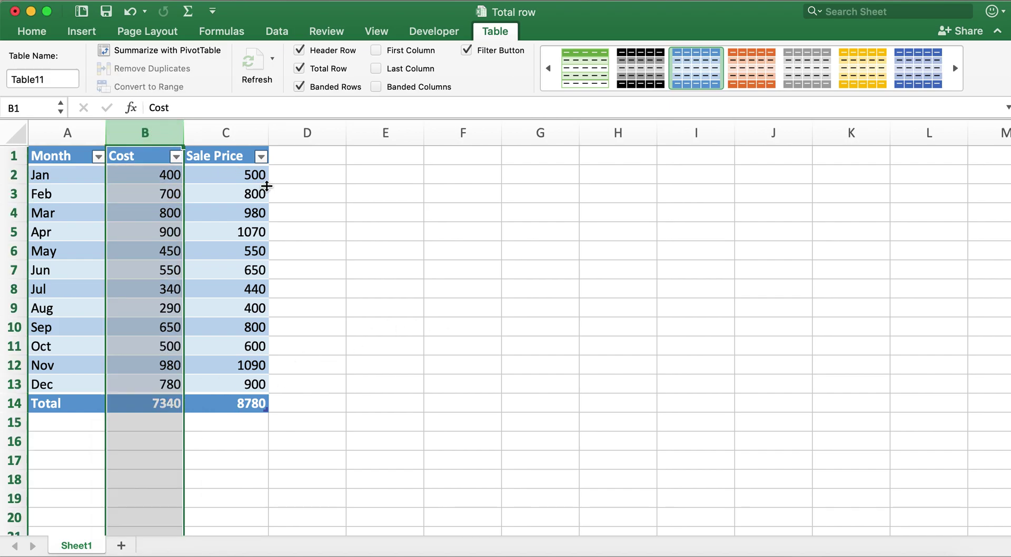
click(388, 244)
click(351, 367)
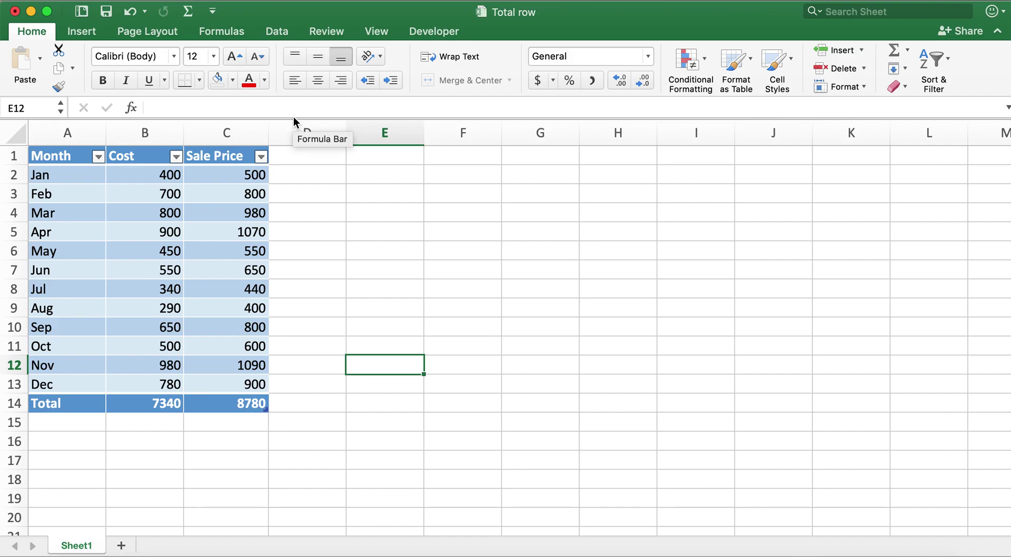
- Filter the Month column to show only Jan, Feb and Mar
click(98, 157)
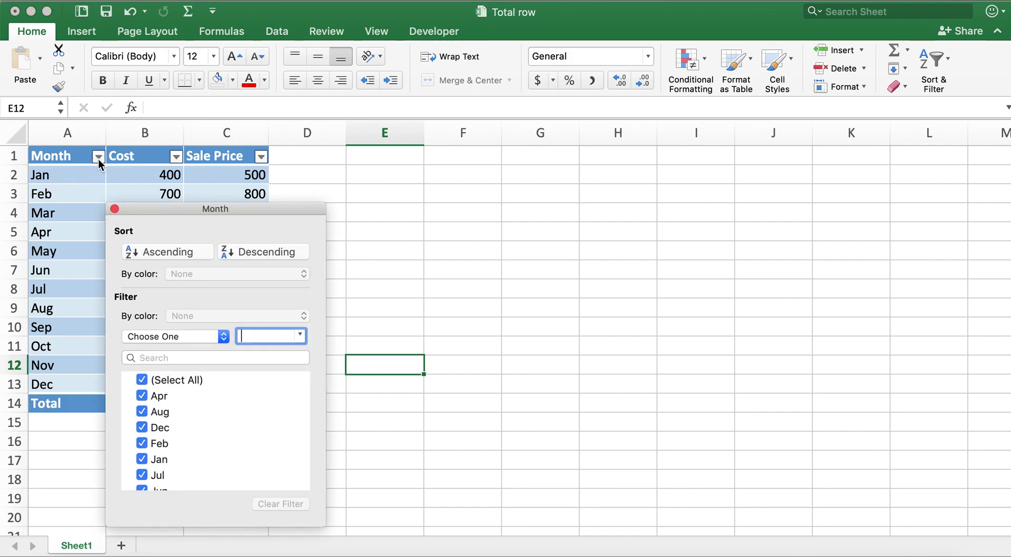
click(151, 381)
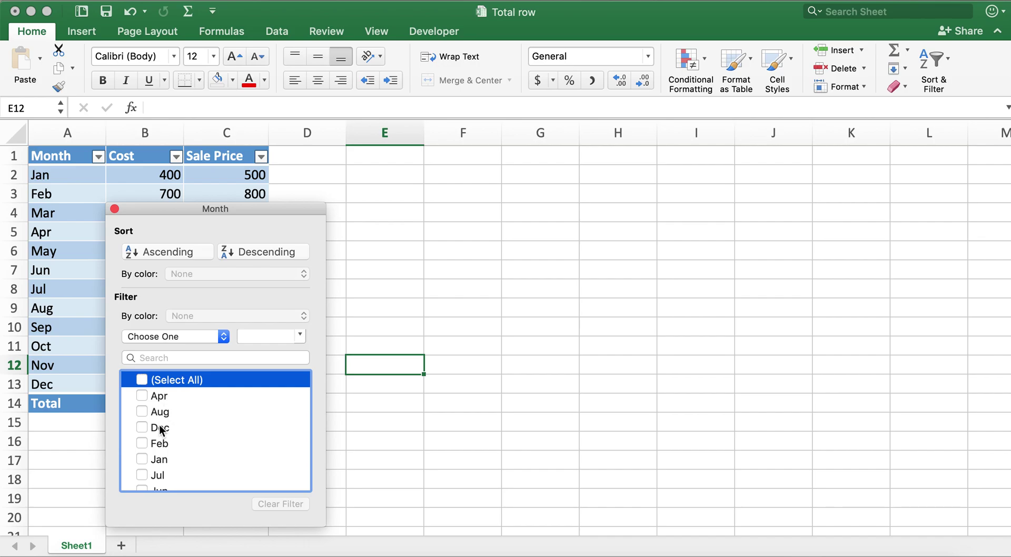
click(142, 458)
click(144, 475)
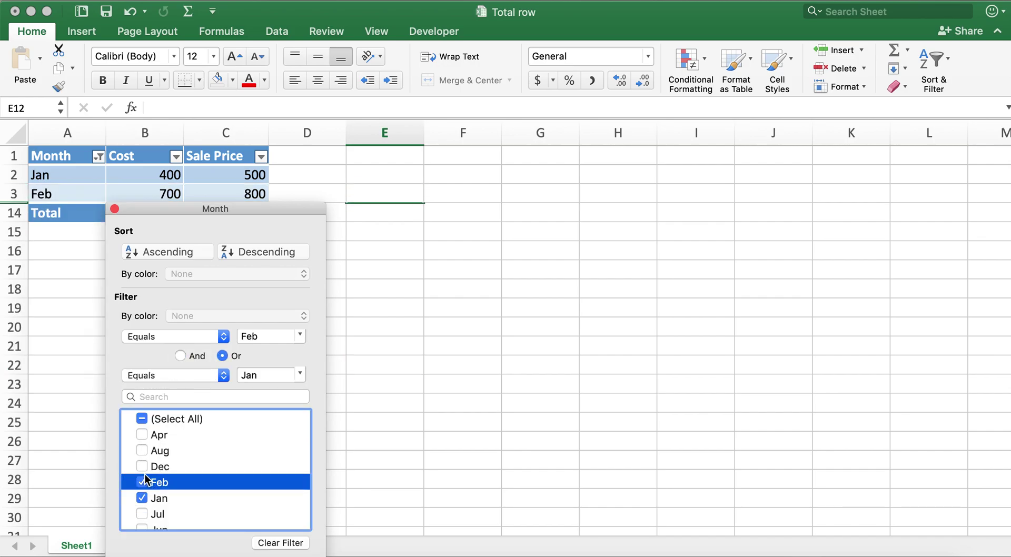
key(Down)
key(Down)
key(Down)
key(Down)
key(Down)
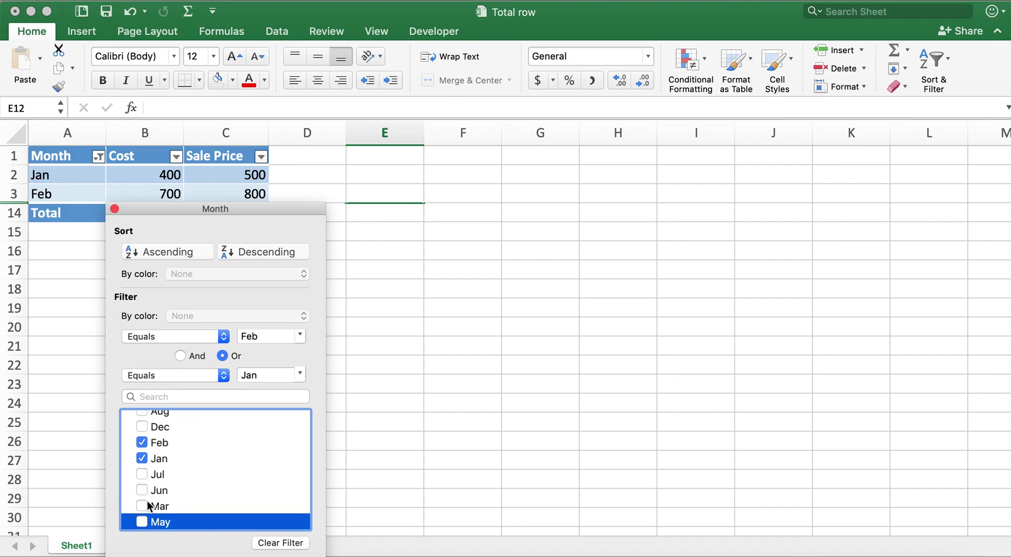
click(147, 503)
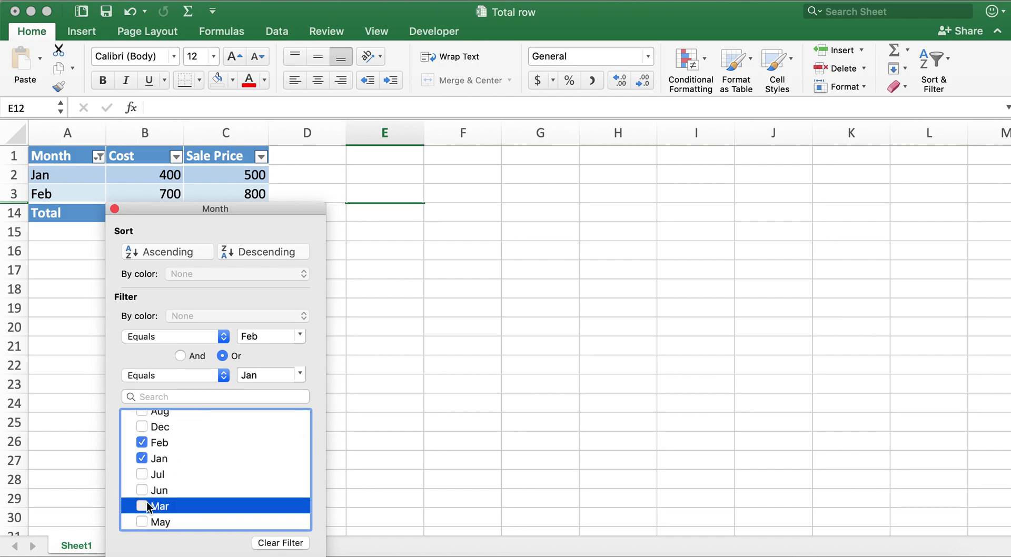
click(472, 306)
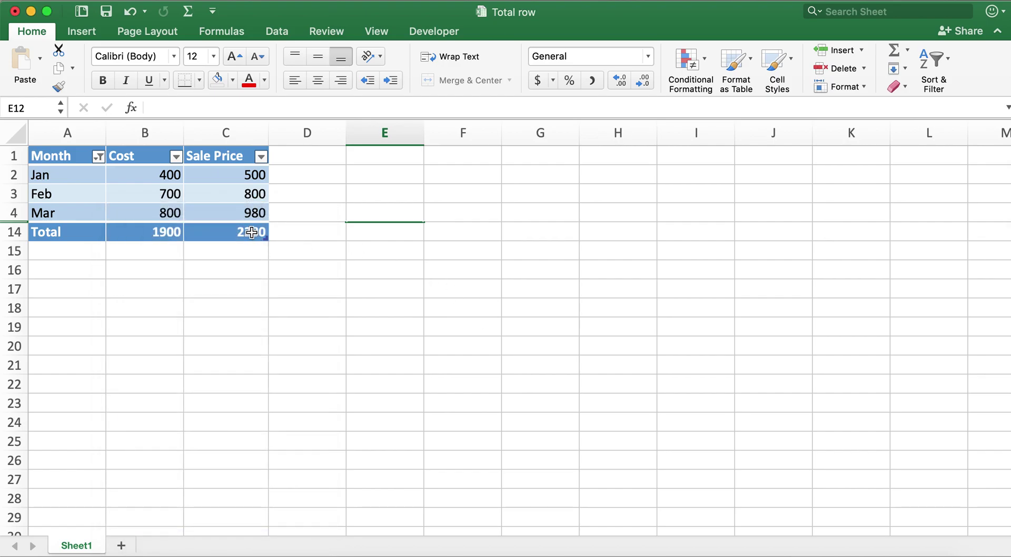
- Reselect all months in the Month column filter so every row is shown, and close the filter
click(99, 157)
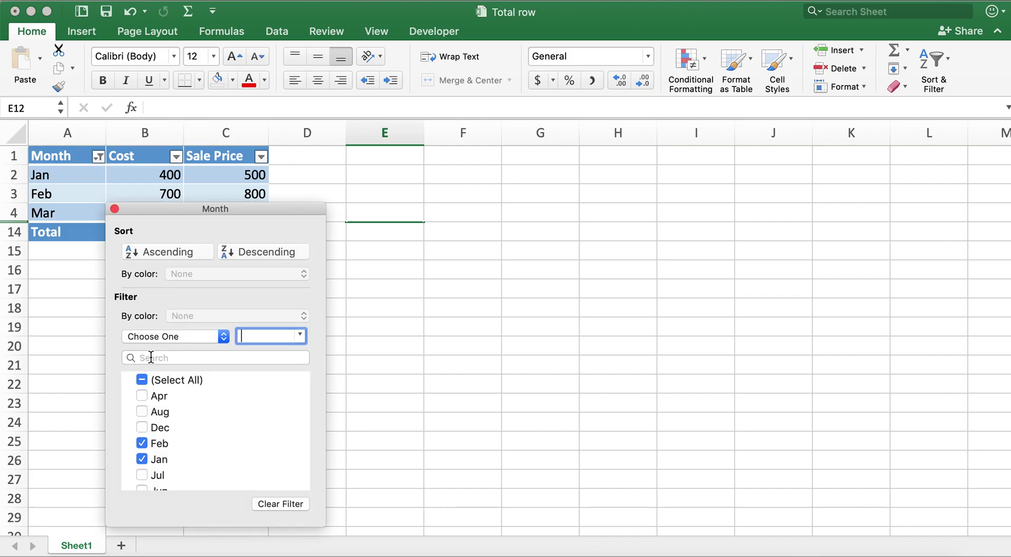
click(142, 380)
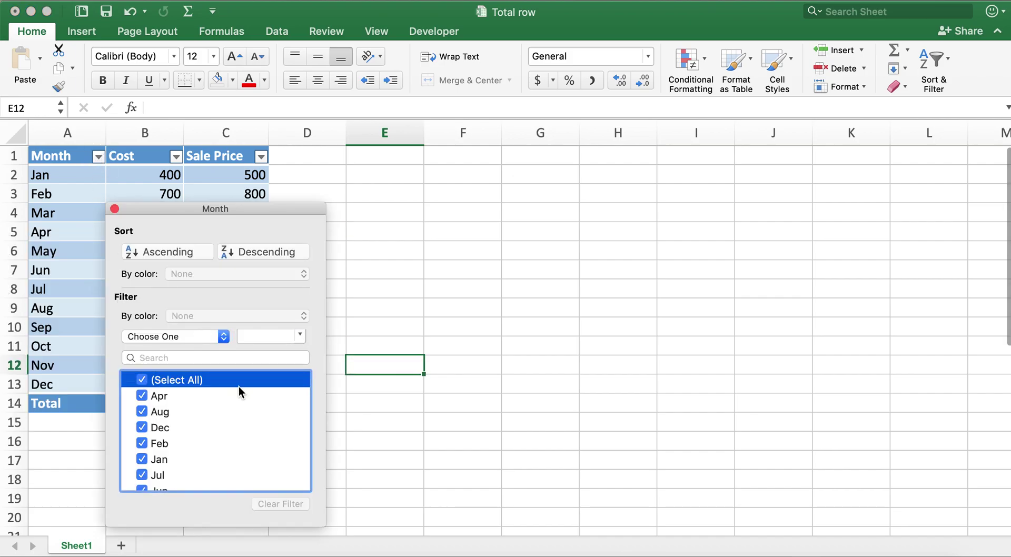
click(114, 209)
click(431, 223)
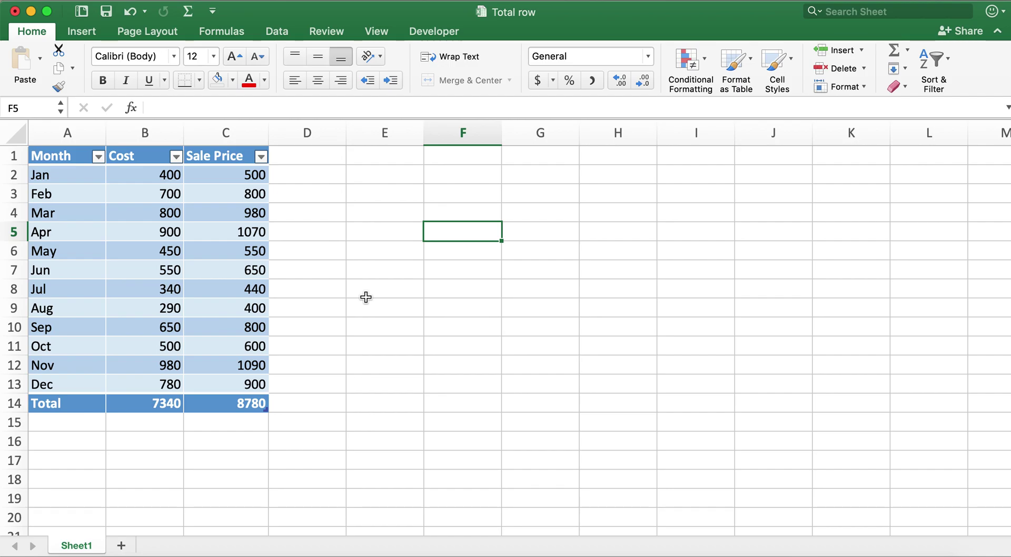
click(420, 286)
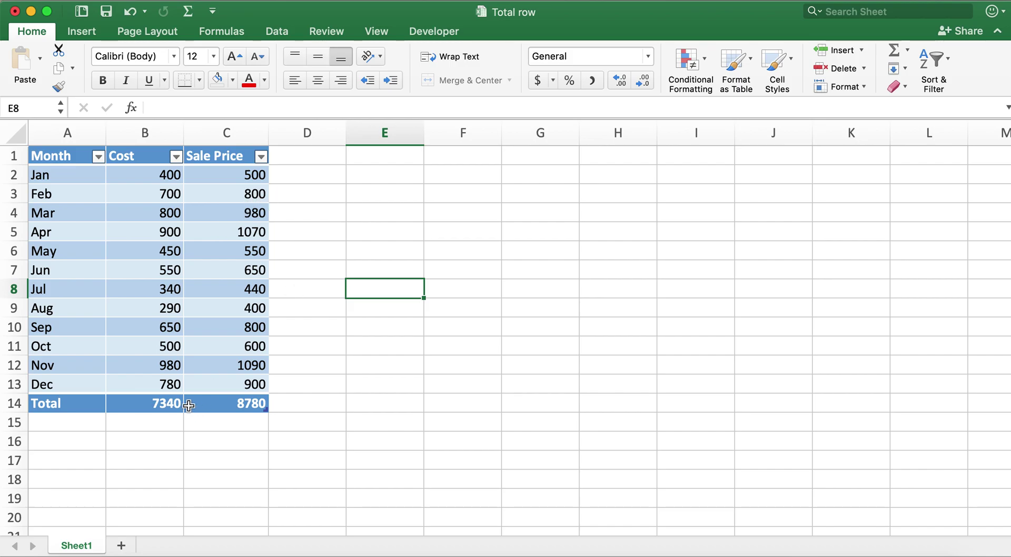
- Review the full list of total row functions offered for the Cost total, including More Functions, without changing it
click(178, 404)
click(190, 403)
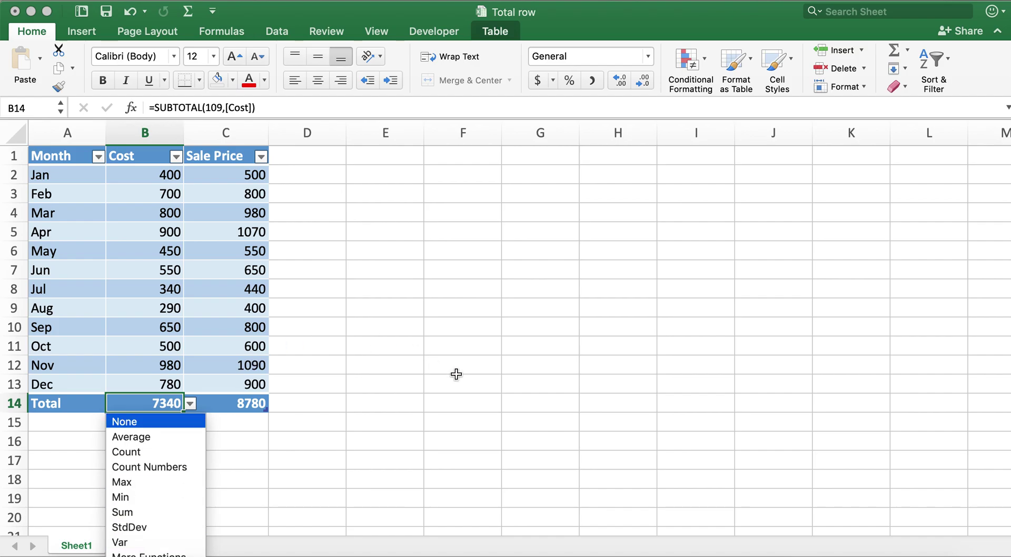
key(Escape)
key(super+minus)
key(super+minus)
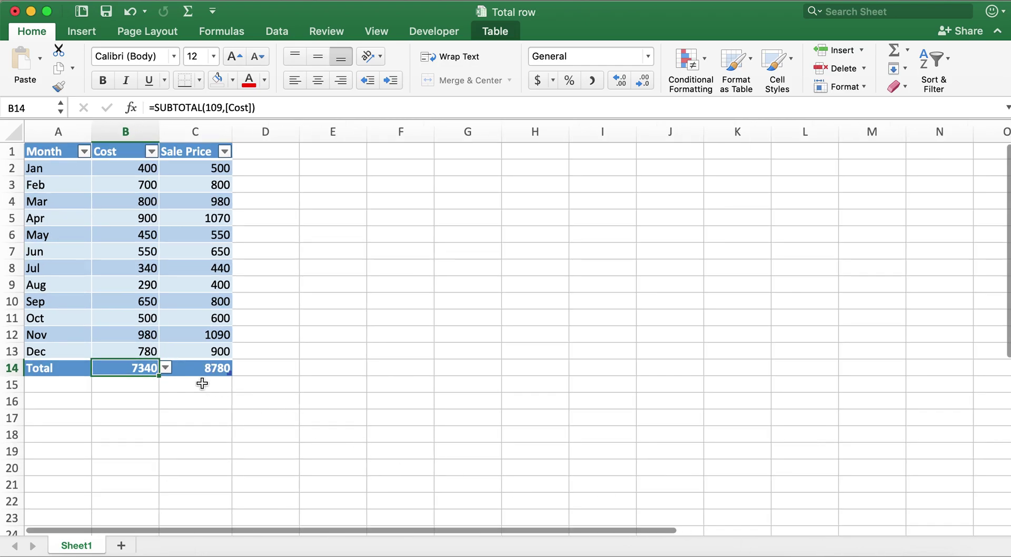
click(166, 369)
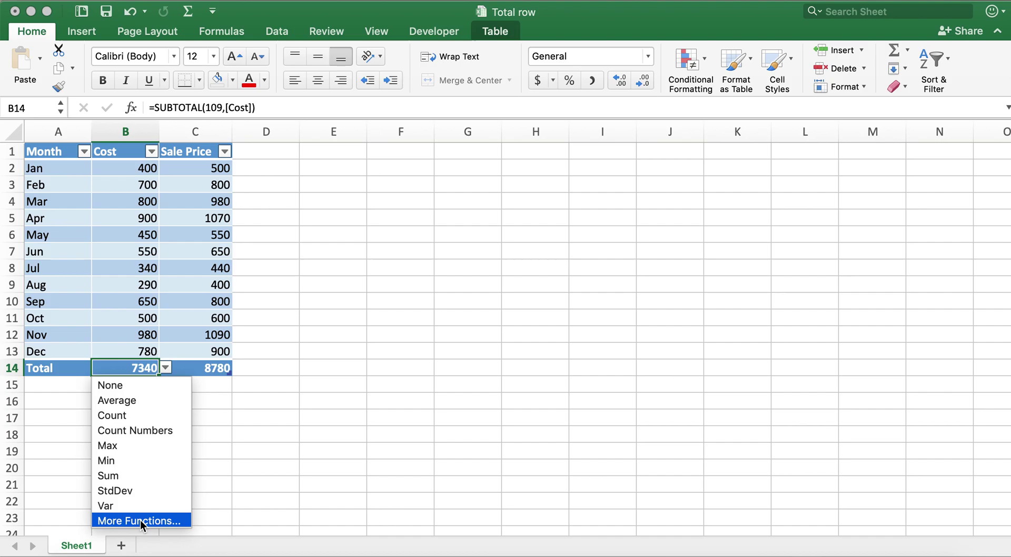
key(Escape)
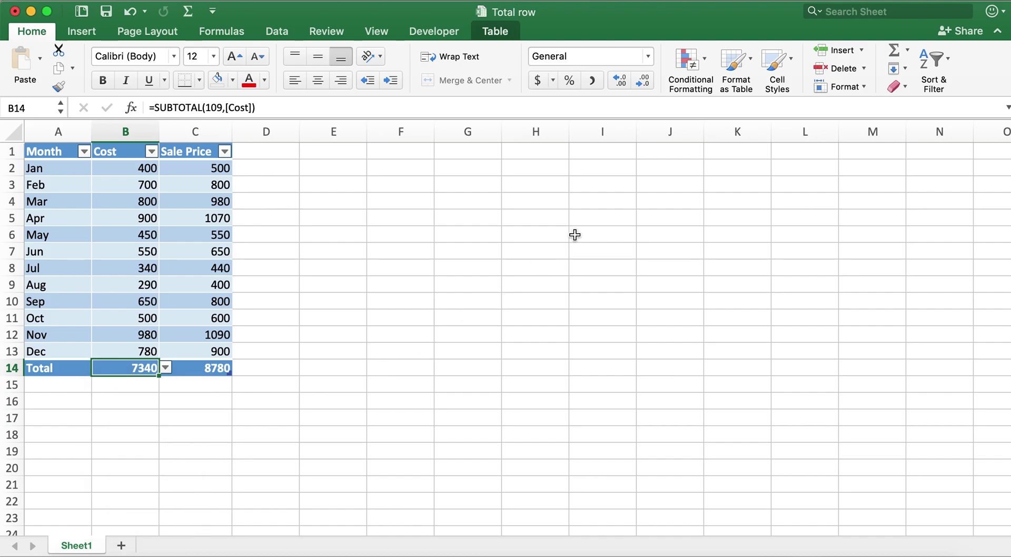